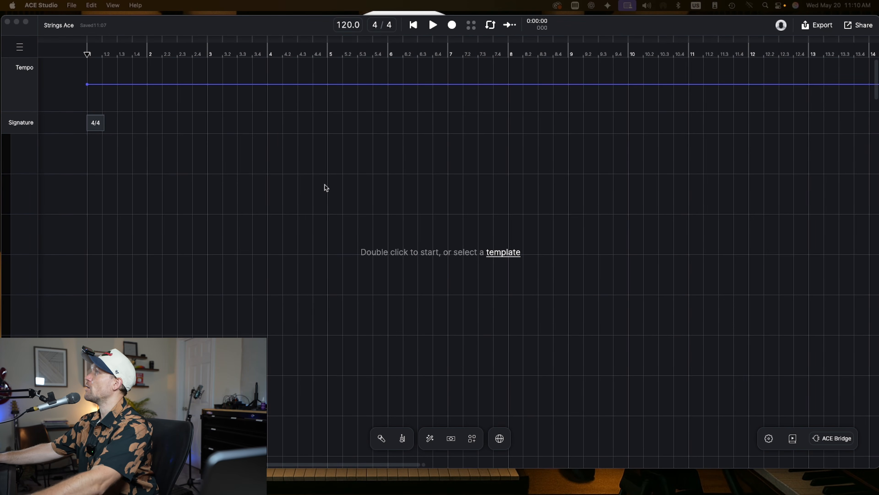
- Browse the AI instrument library's string sections, strings, brass and woodwind instruments
click(403, 439)
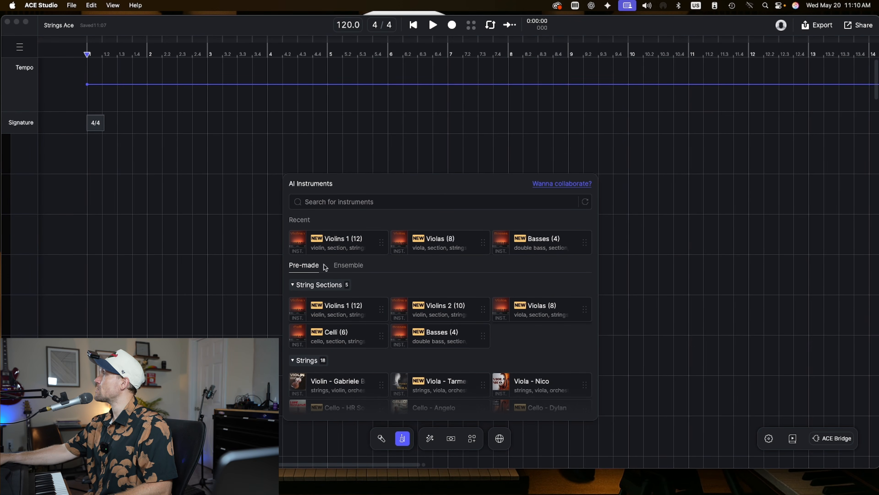
scroll(334, 323, down, 3)
scroll(322, 308, up, 3)
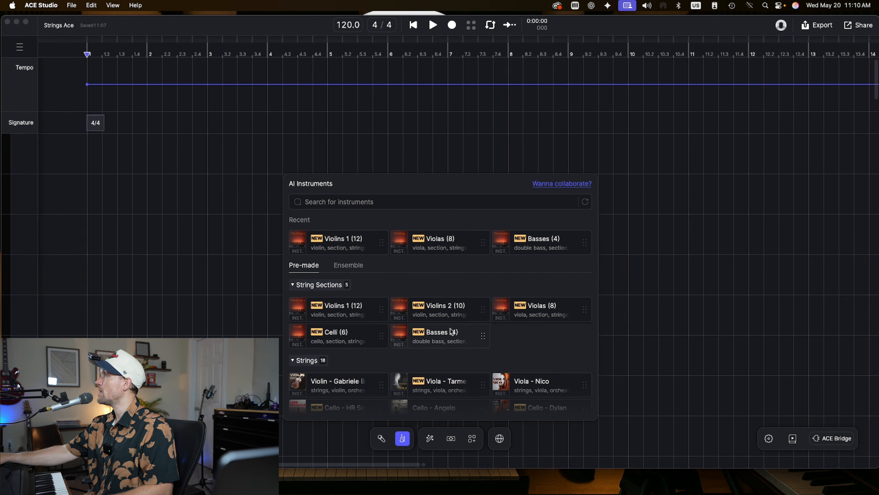
mouse_move(406, 329)
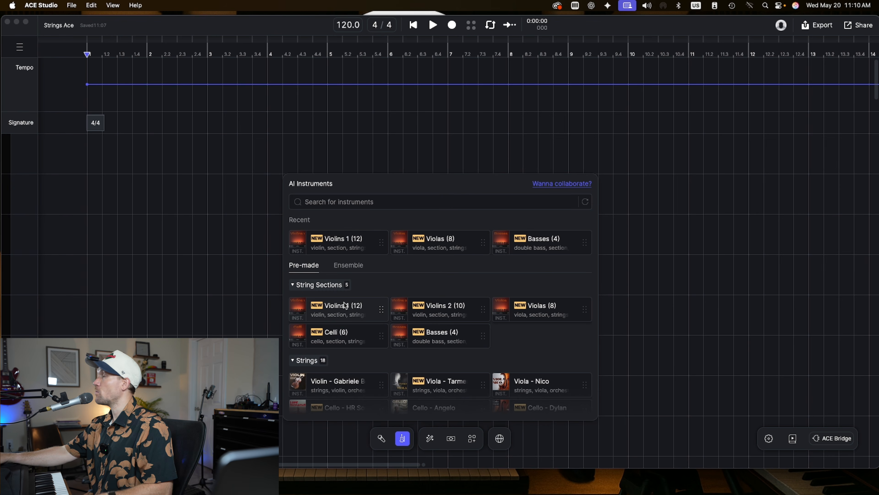
scroll(349, 311, down, 2)
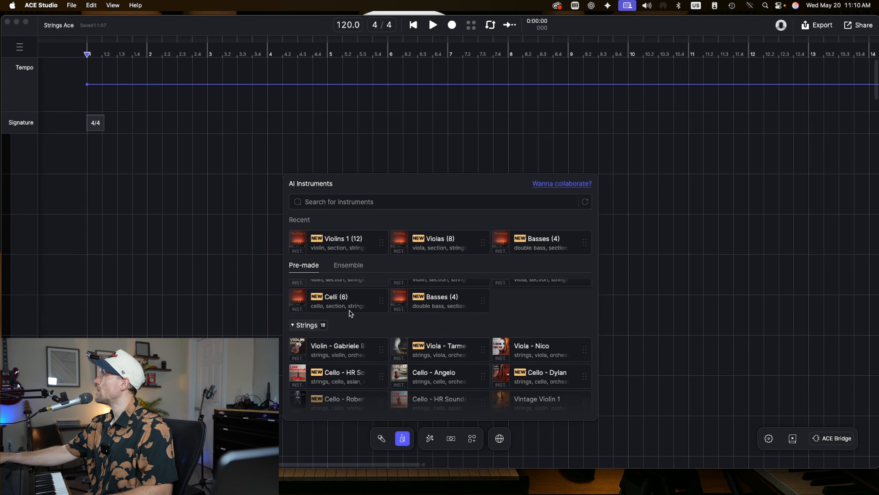
scroll(350, 311, up, 2)
scroll(399, 322, down, 5)
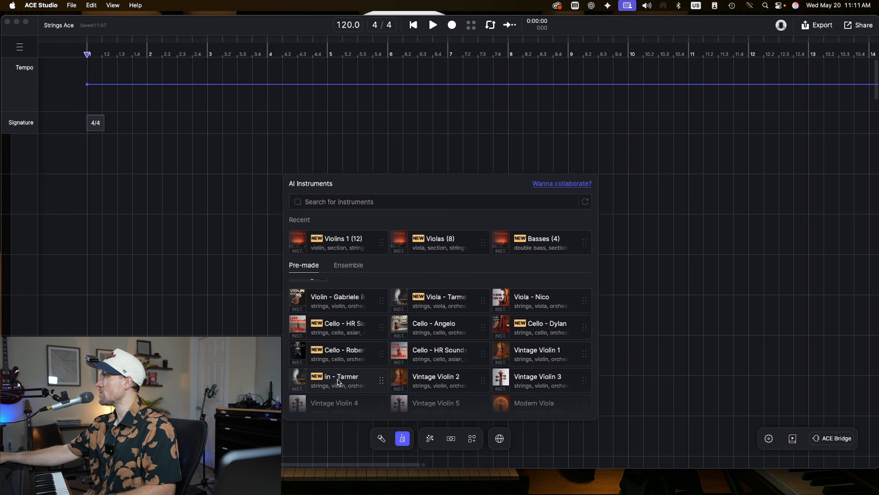
scroll(336, 377, down, 8)
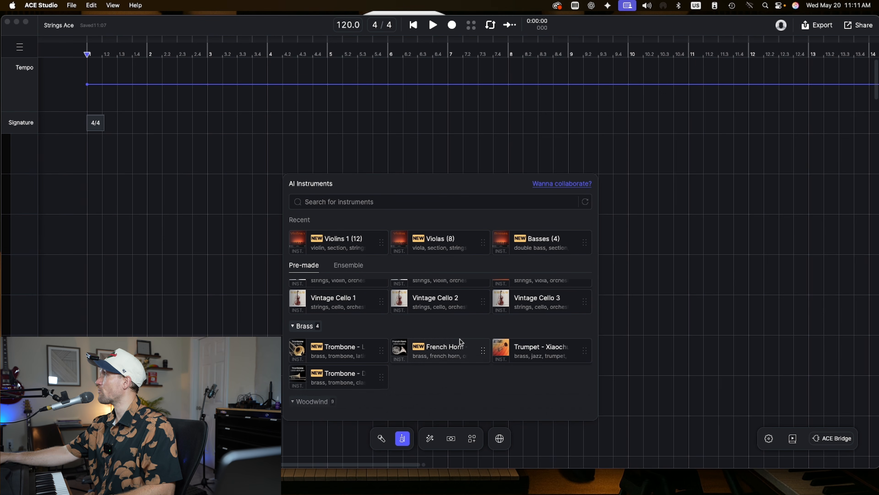
scroll(460, 341, down, 6)
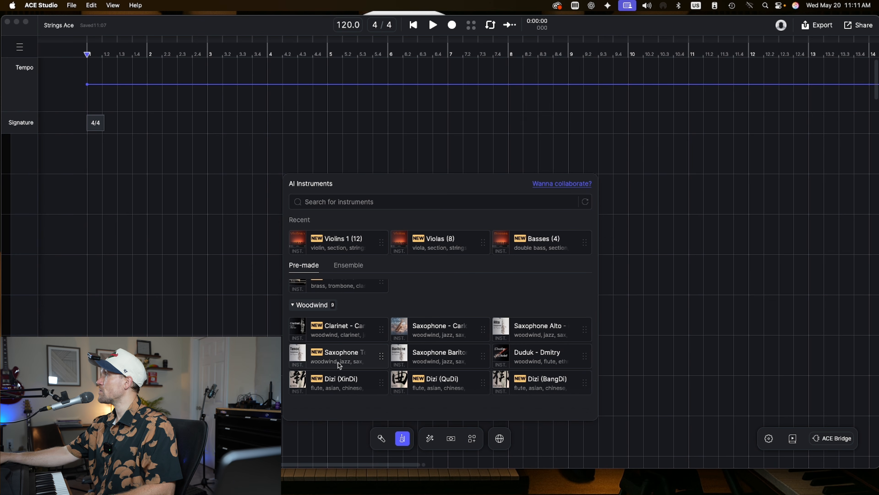
scroll(337, 385, up, 10)
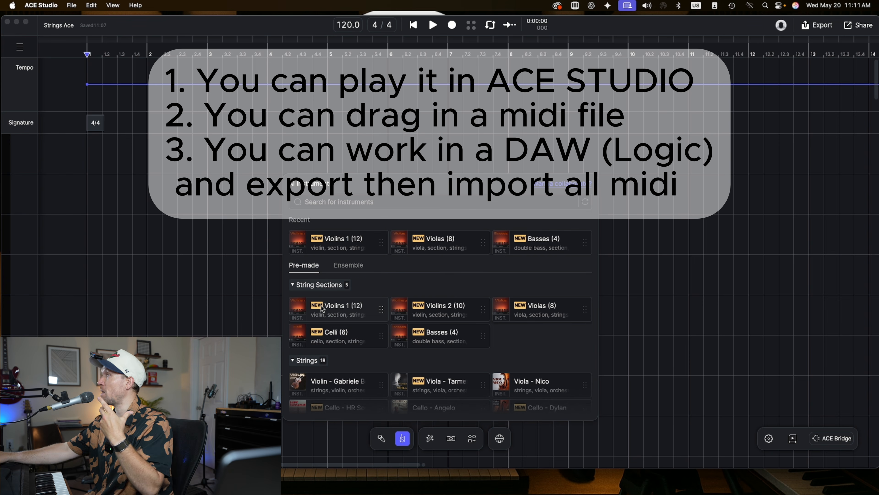
- Add a Violins 1 (12) section track and open its empty clip in the note editor
click(350, 310)
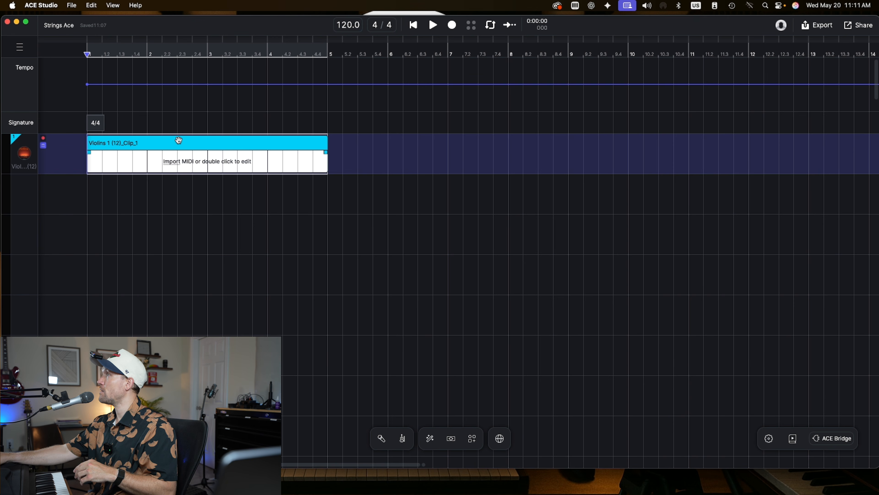
key(super+Tab)
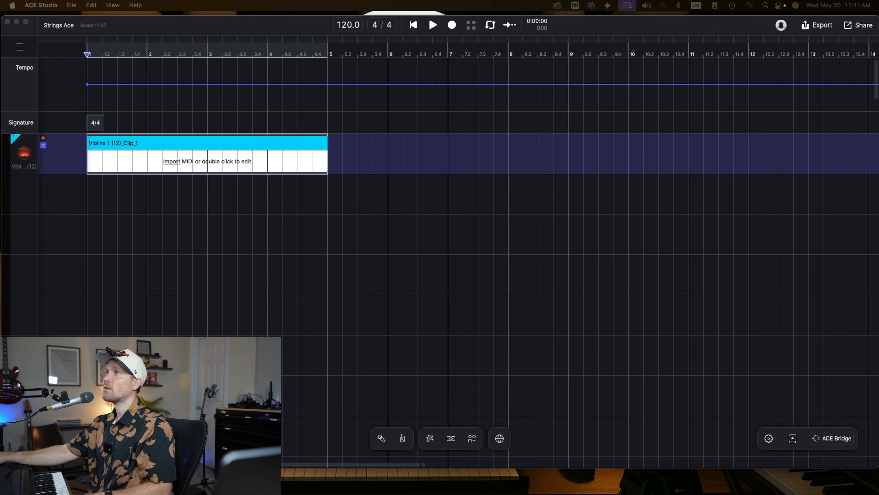
drag(0, 176, 443, 171)
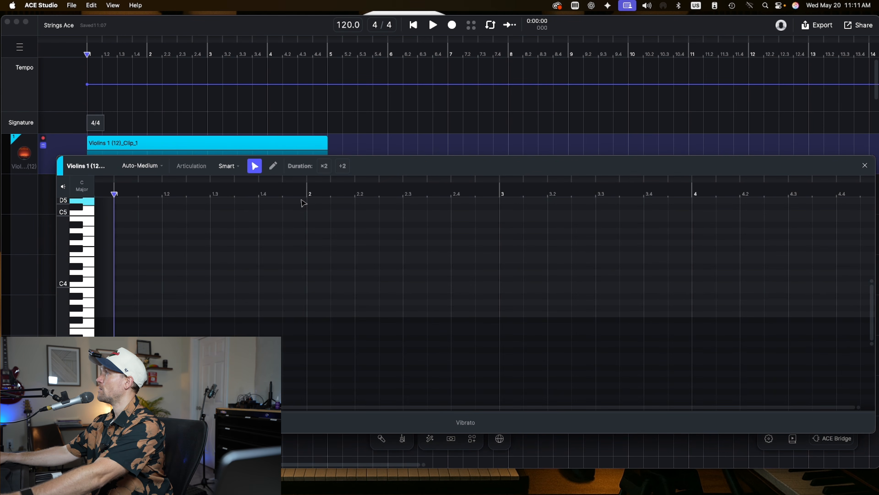
- Draw four test notes with the pencil tool, then select all of them and delete them
click(273, 166)
click(156, 266)
click(325, 218)
click(505, 243)
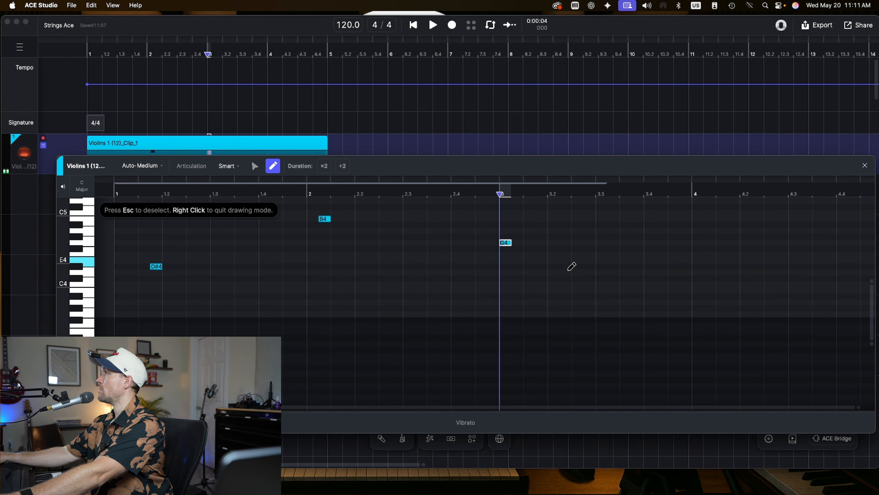
click(637, 249)
key(super+a)
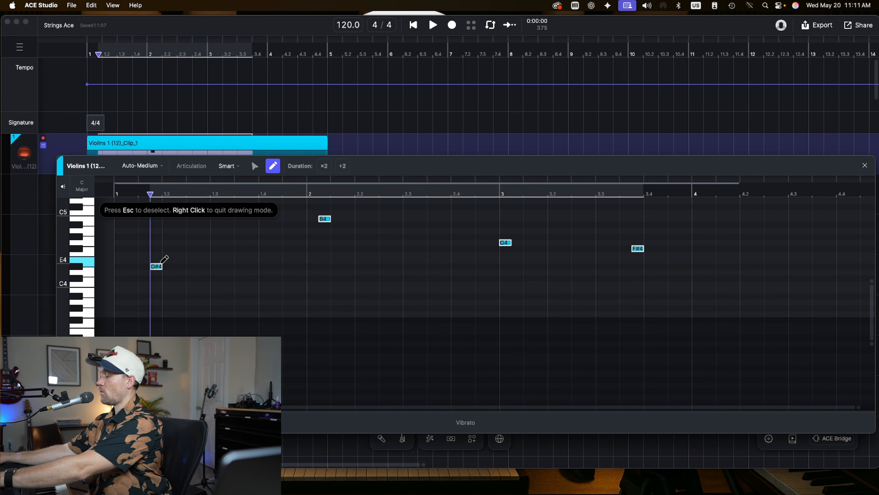
key(Delete)
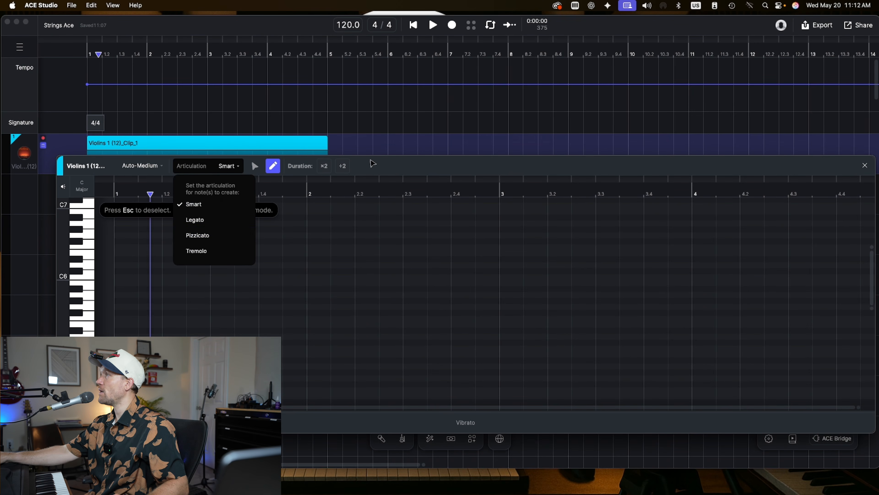
- Review the articulation options for new notes, then close the note editor
click(379, 164)
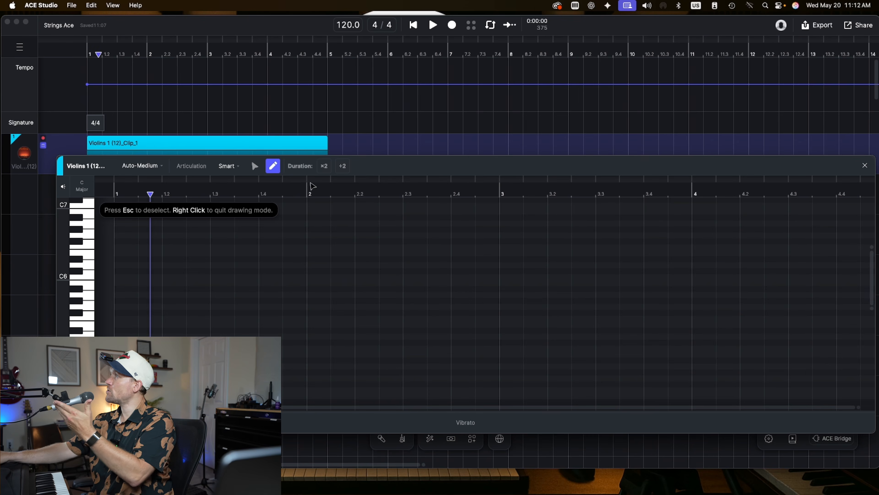
click(228, 166)
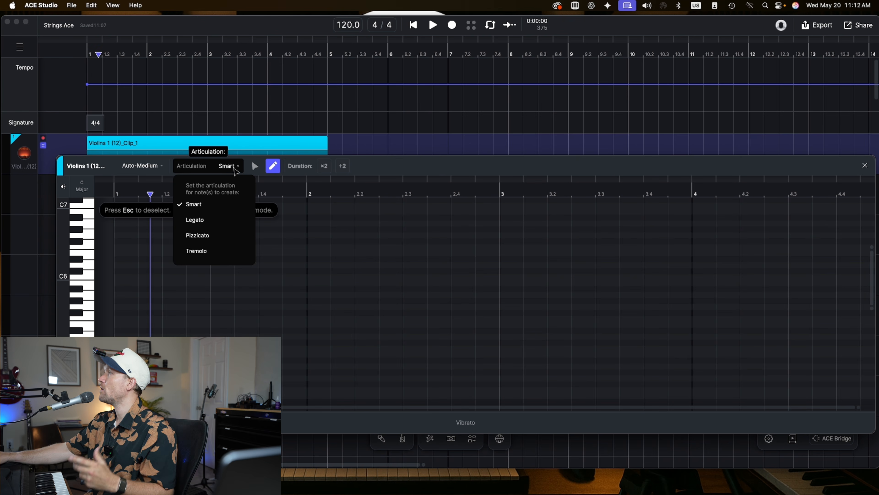
click(235, 167)
click(865, 166)
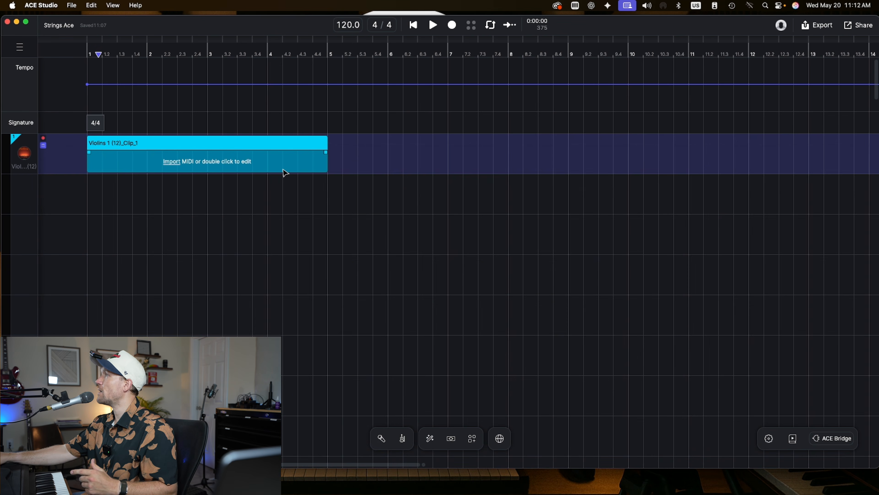
- Delete the empty clip from the violin track
click(230, 143)
key(Delete)
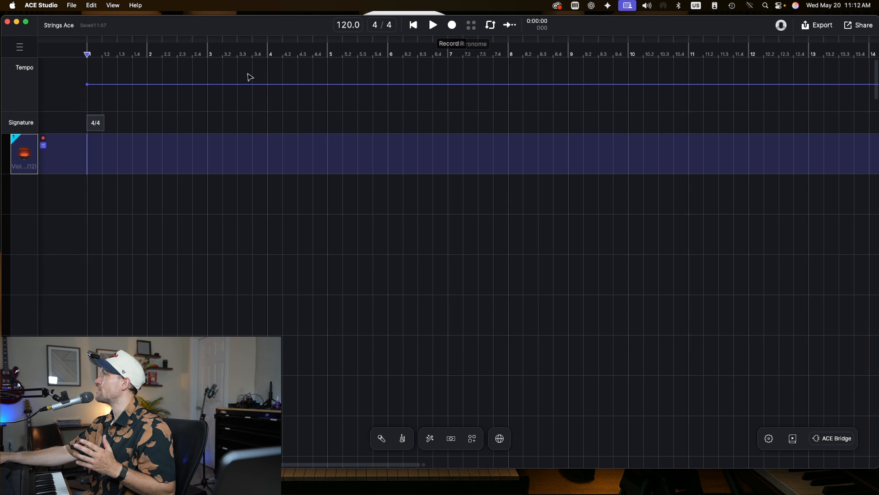
- Set the playhead to bar 2 and record a live MIDI performance onto the violin track
click(148, 56)
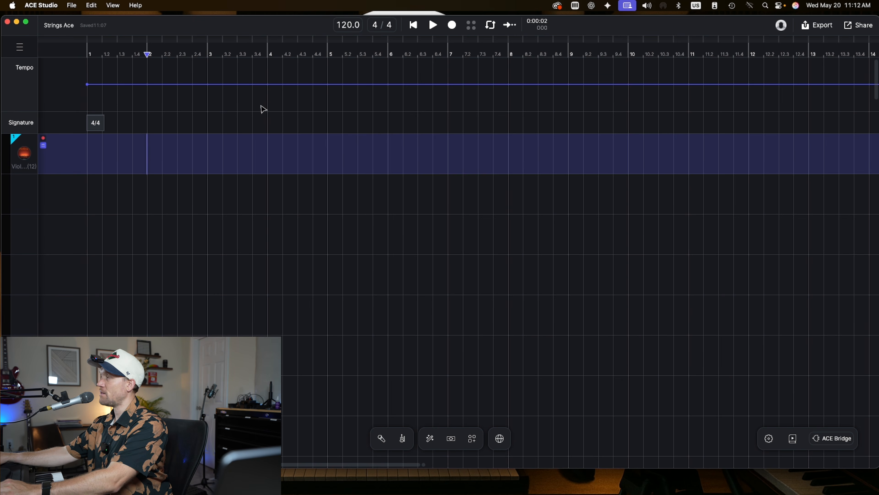
click(433, 25)
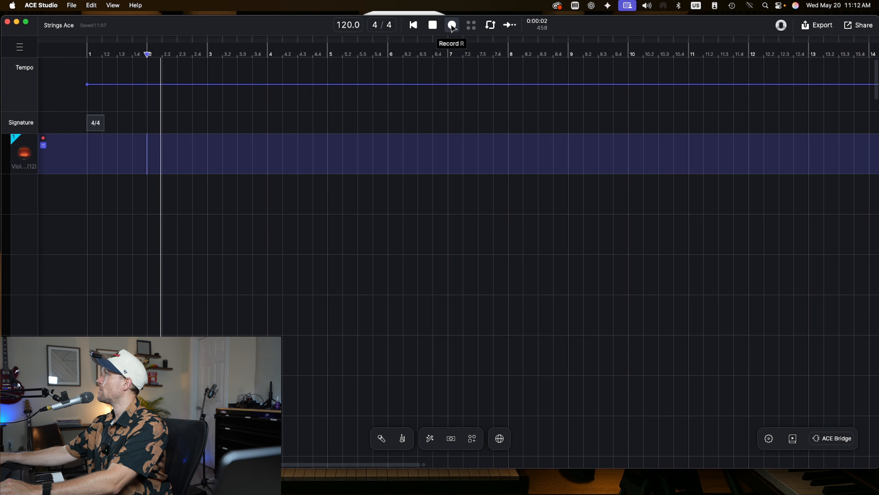
click(452, 25)
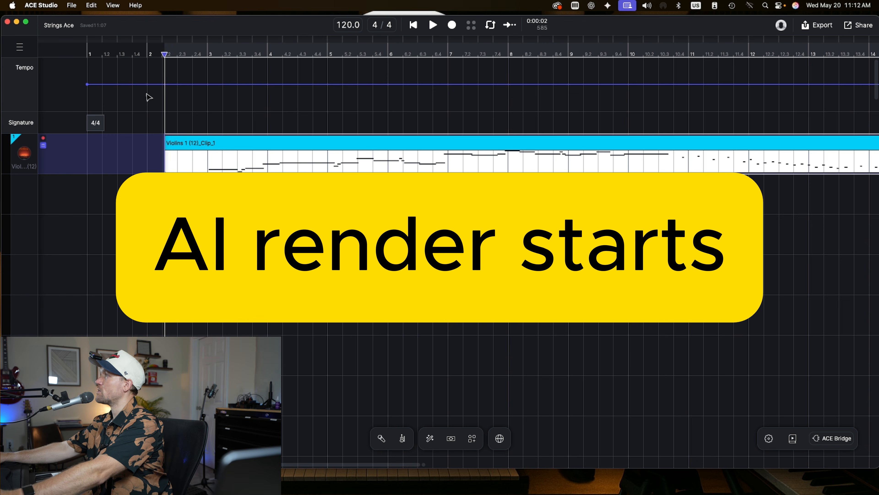
- Open the recorded clip in the note editor and move the editor panel higher
scroll(537, 123, right, 5)
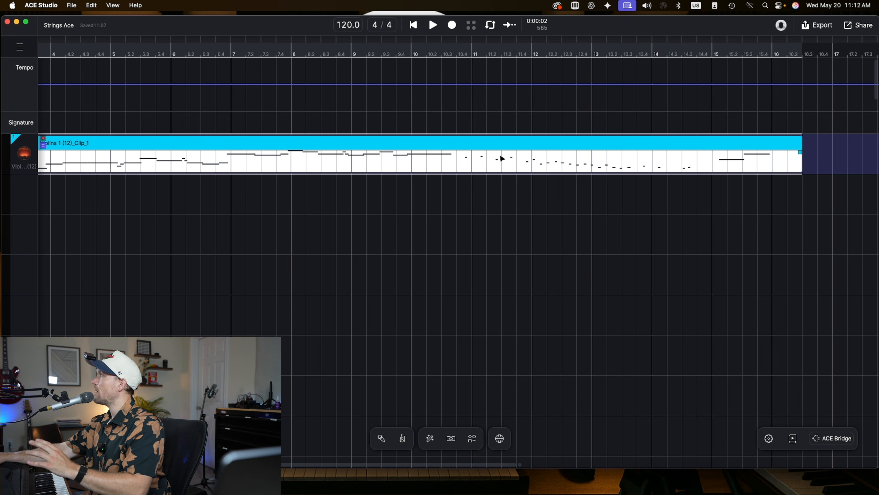
double_click(492, 155)
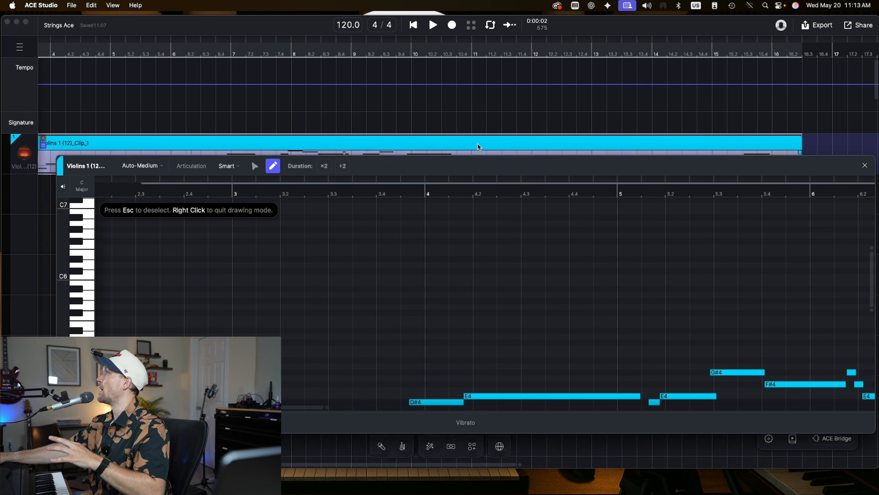
scroll(507, 284, down, 5)
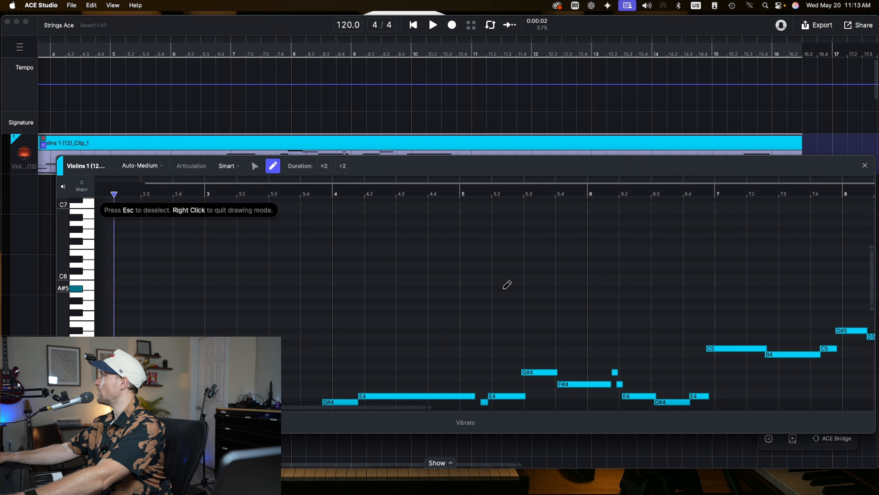
drag(464, 168, 430, 160)
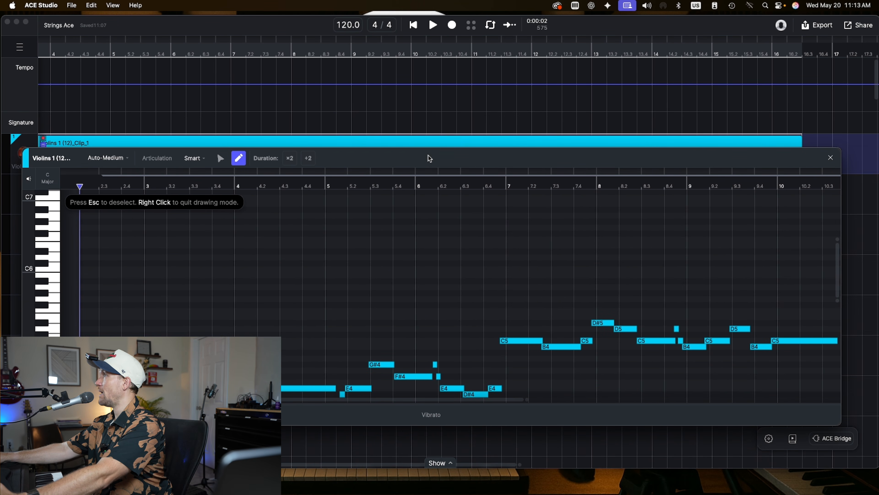
- Select the short notes in bars 11 to 14 and set their articulation to Pizzicato
scroll(436, 284, right, 5)
scroll(441, 296, down, 2)
scroll(441, 295, right, 10)
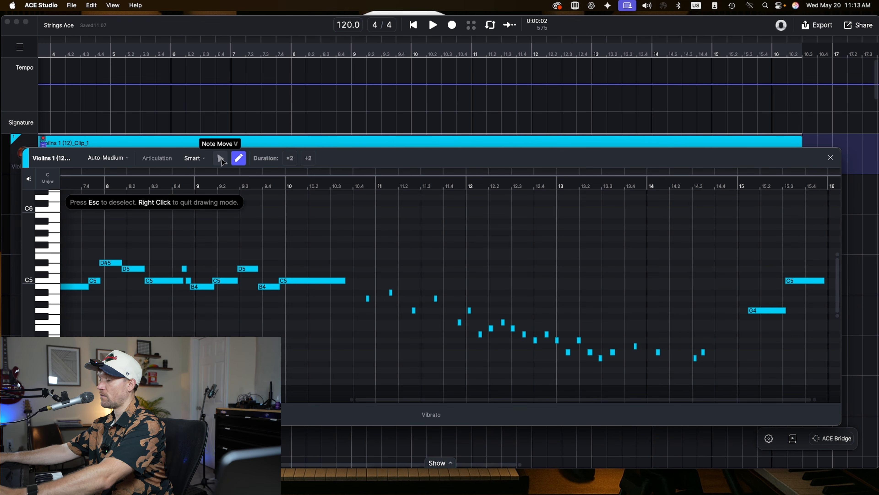
click(220, 158)
mouse_move(366, 237)
mouse_down()
mouse_move(421, 322)
mouse_move(646, 354)
mouse_move(696, 345)
mouse_move(713, 375)
mouse_up()
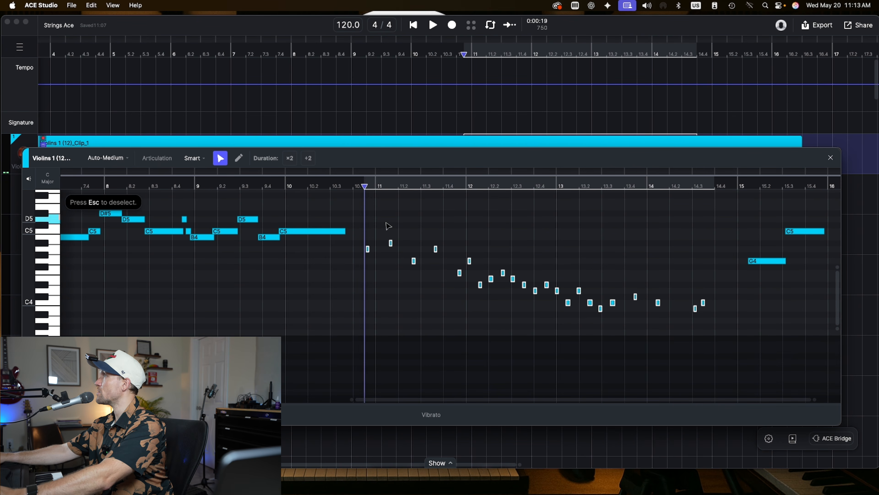
click(194, 158)
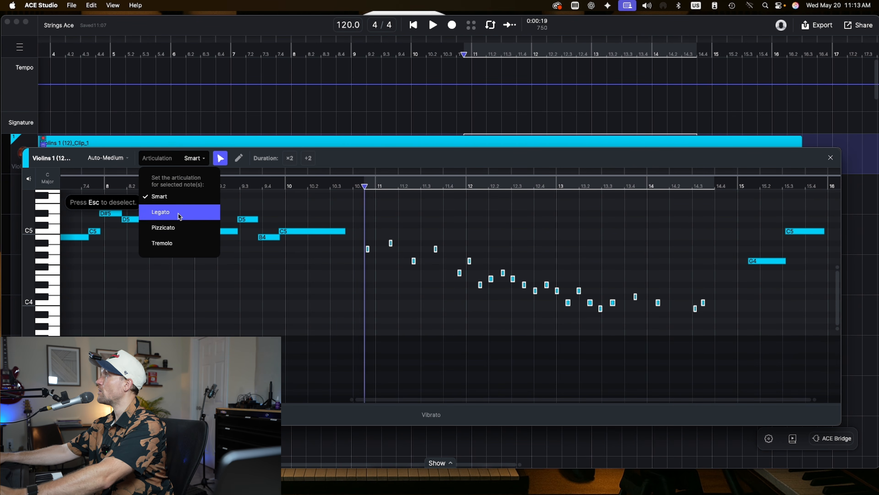
click(180, 227)
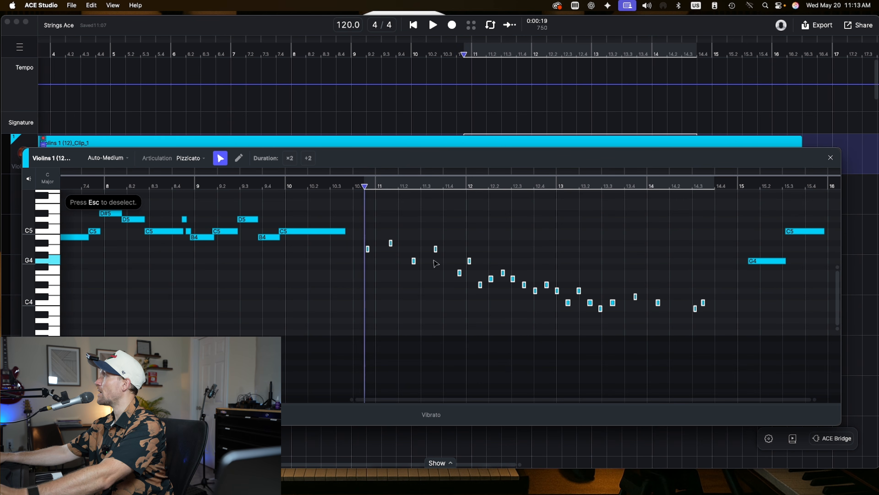
- Select the two final notes in bar 15 and set their articulation to Tremolo
scroll(756, 263, right, 2)
scroll(757, 262, up, 1)
drag(706, 217, 830, 327)
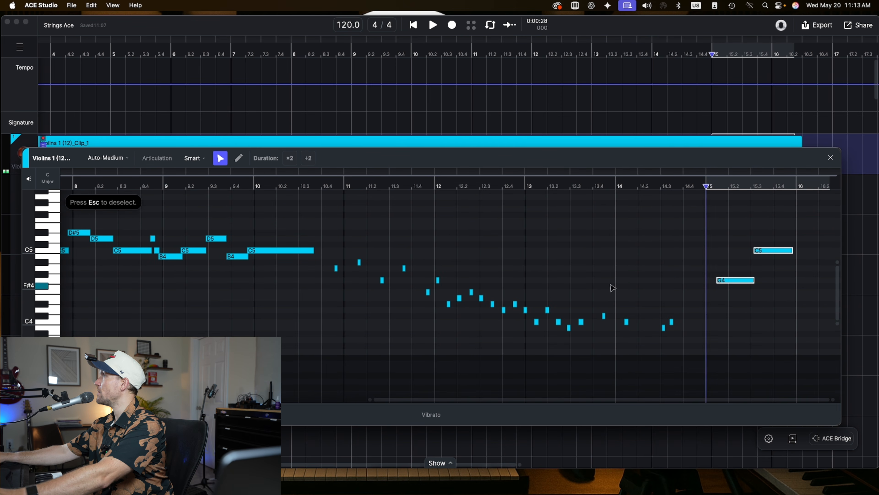
click(194, 158)
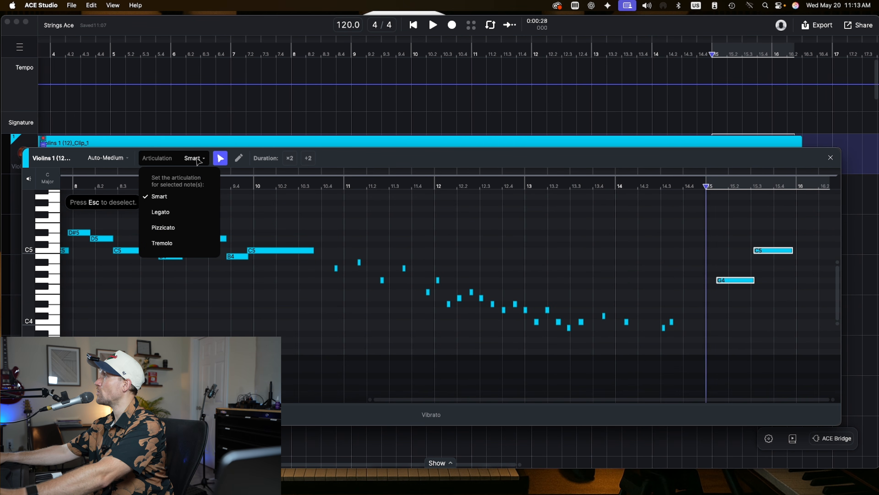
click(196, 242)
- Select the notes from bar 2 through bar 10 and set their articulation to Legato
scroll(184, 246, left, 6)
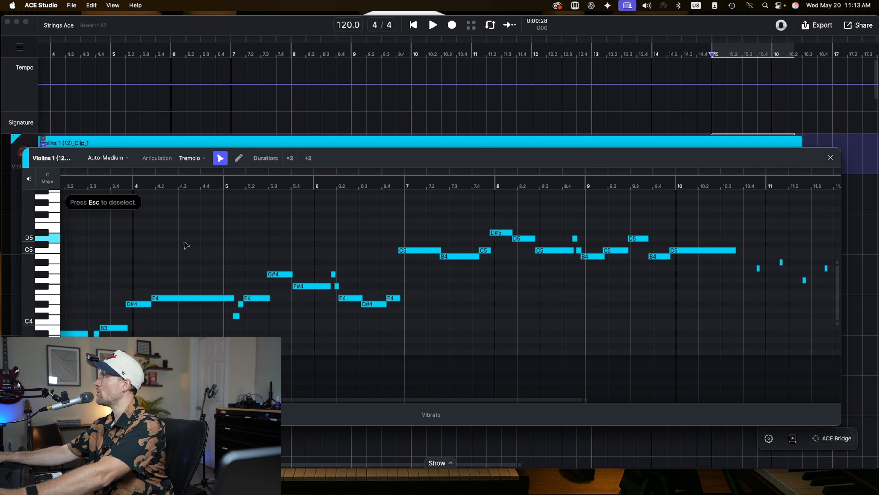
click(190, 160)
click(190, 211)
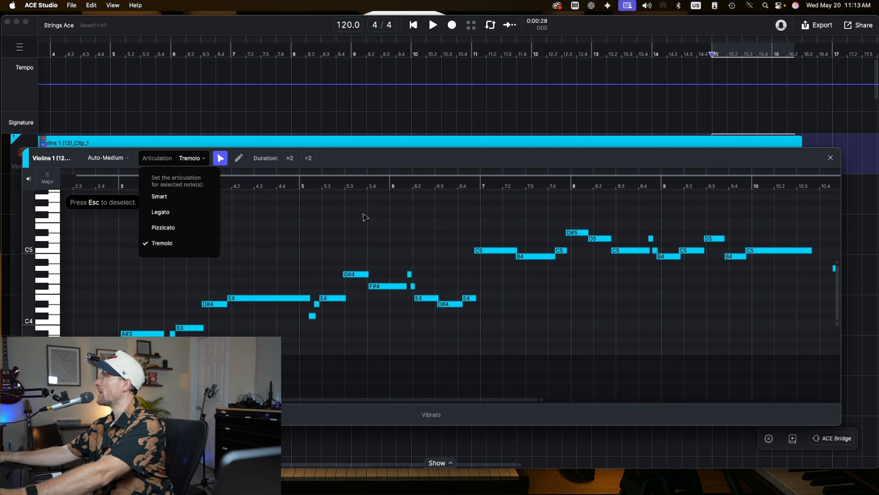
drag(115, 219, 802, 350)
scroll(782, 344, right, 8)
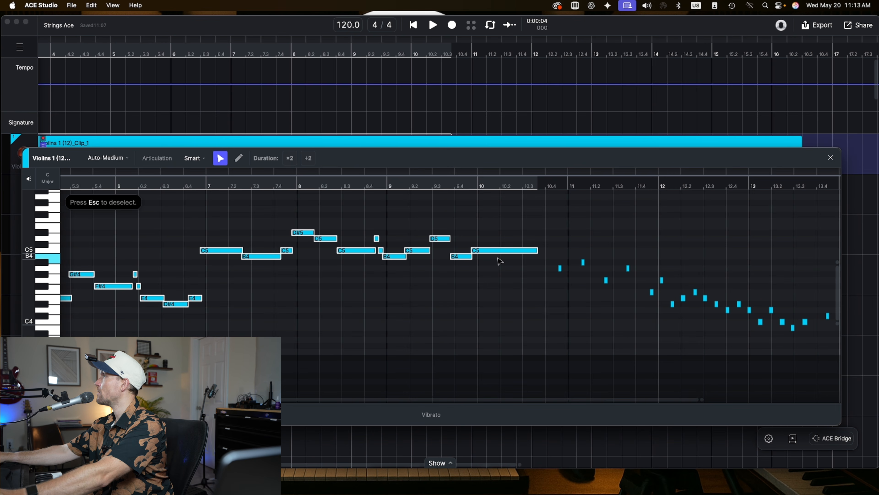
click(195, 159)
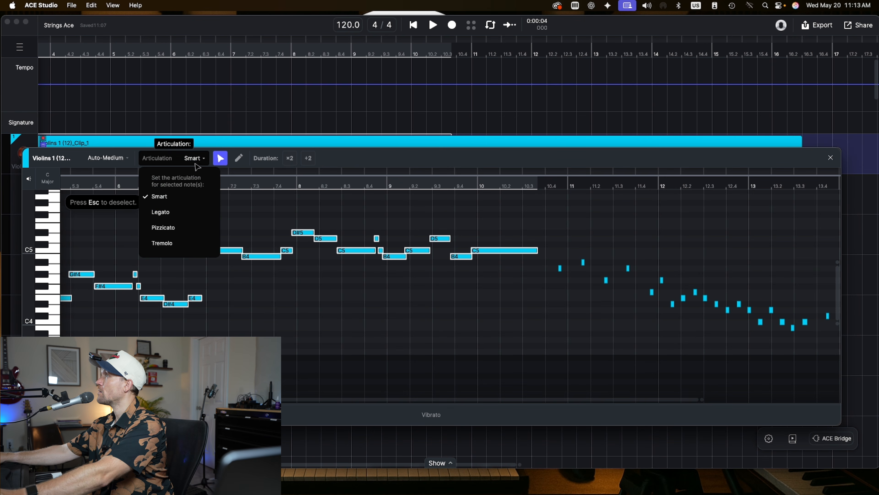
click(184, 213)
- Close the note editor and play back the violin part from bar 2
scroll(184, 212, left, 8)
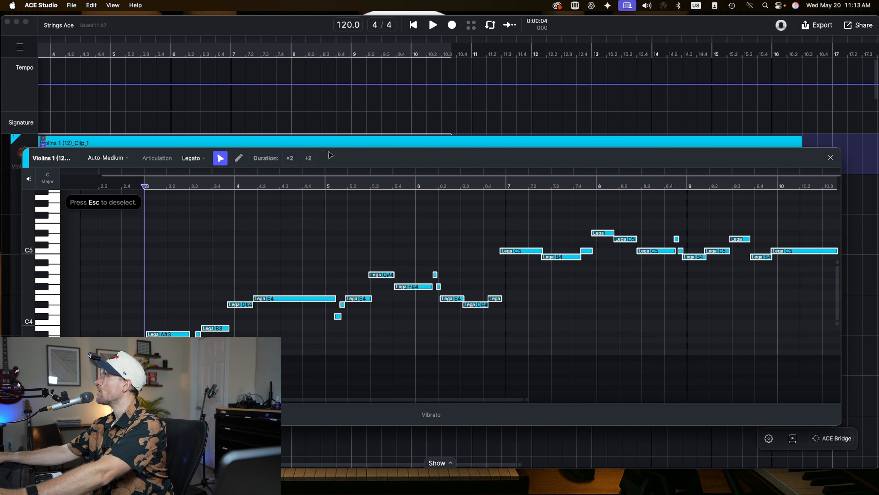
click(832, 158)
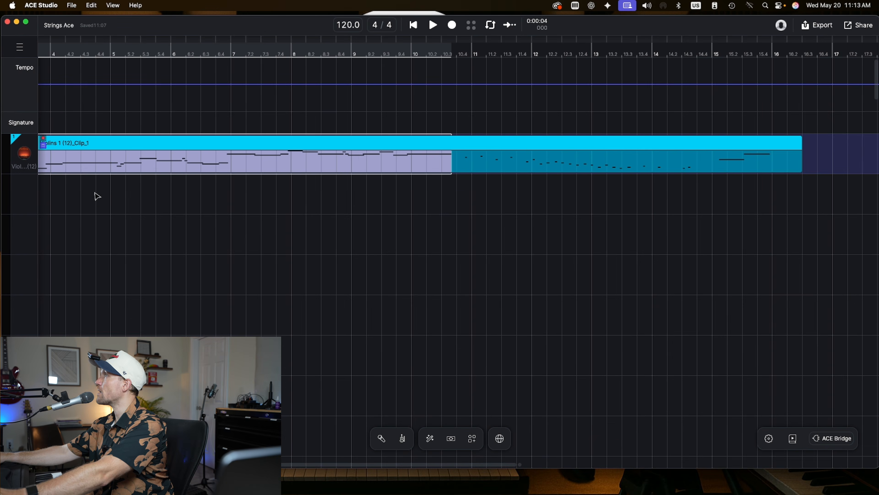
click(248, 275)
scroll(221, 249, left, 6)
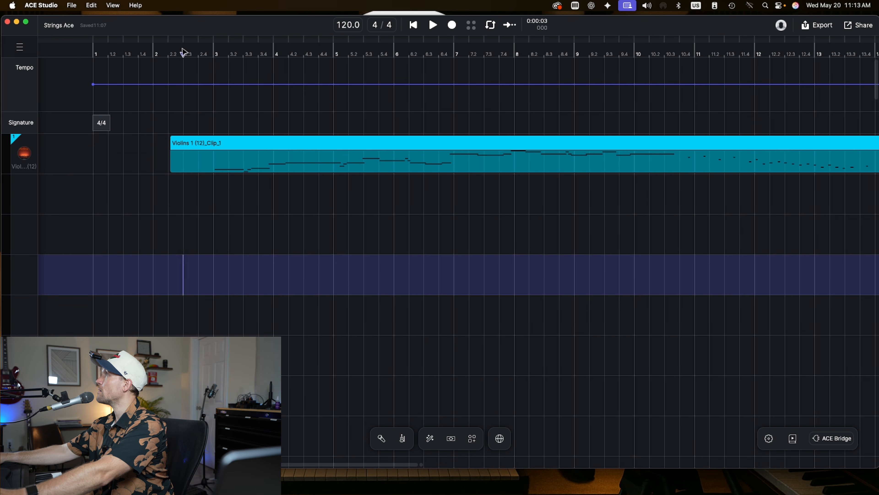
key(space)
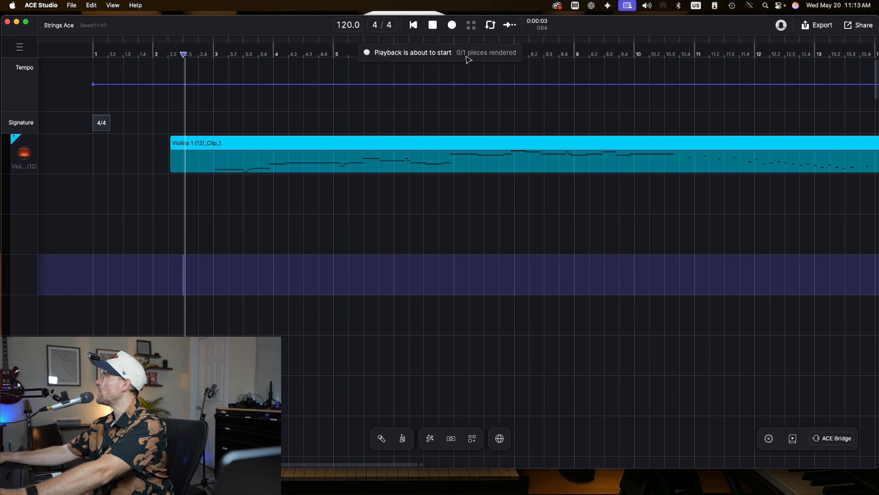
click(208, 149)
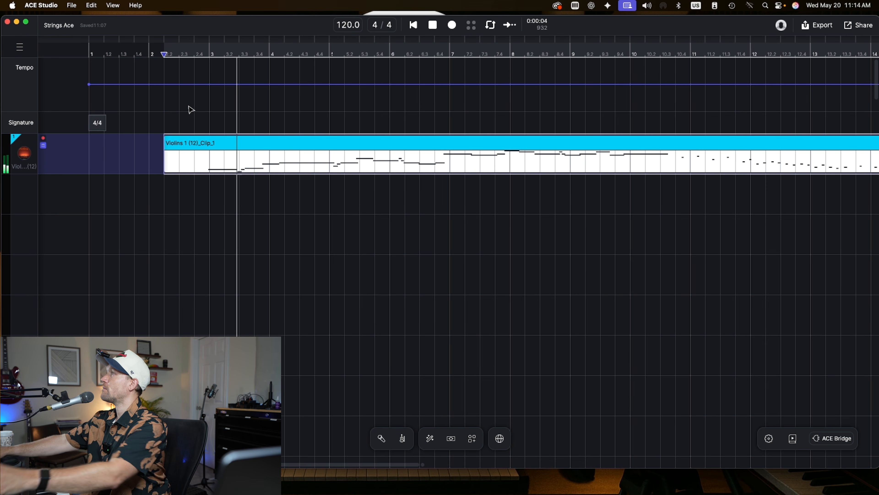
key(space)
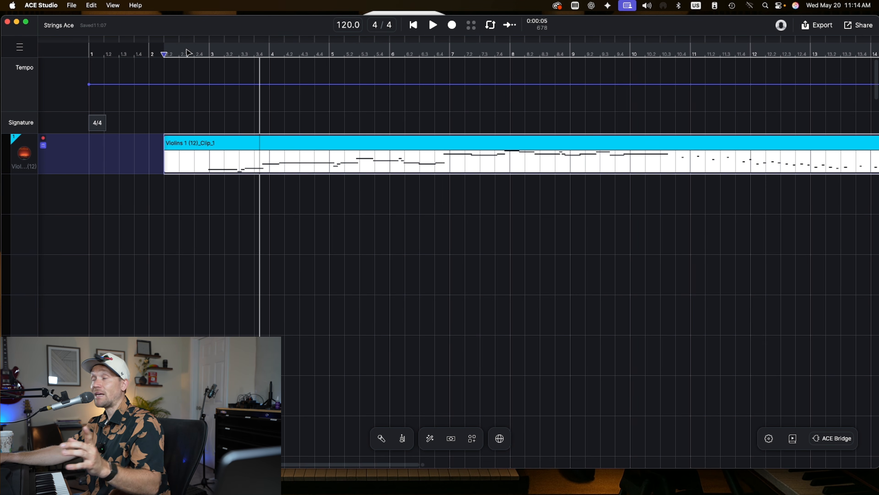
click(187, 53)
key(space)
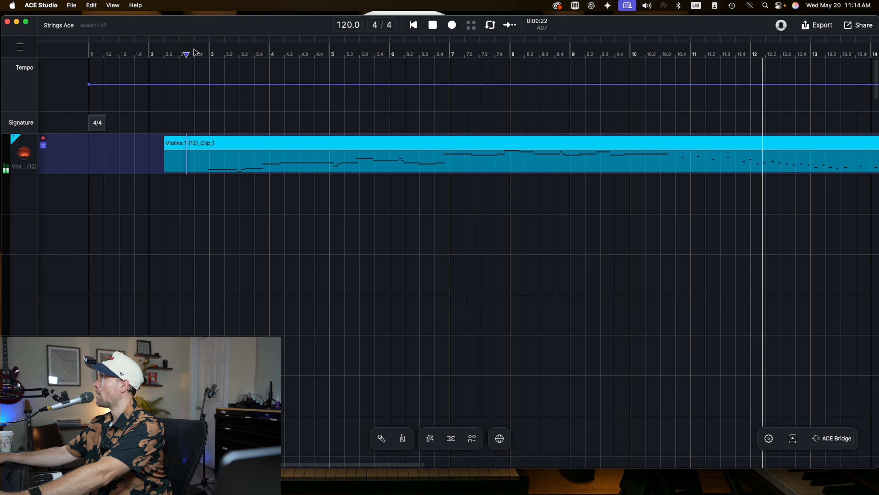
scroll(487, 121, right, 3)
scroll(487, 124, right, 1)
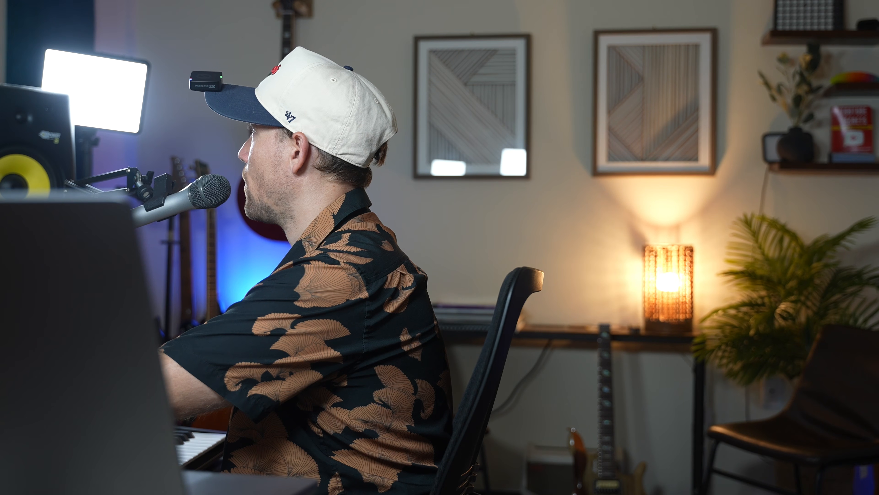
scroll(479, 128, right, 1)
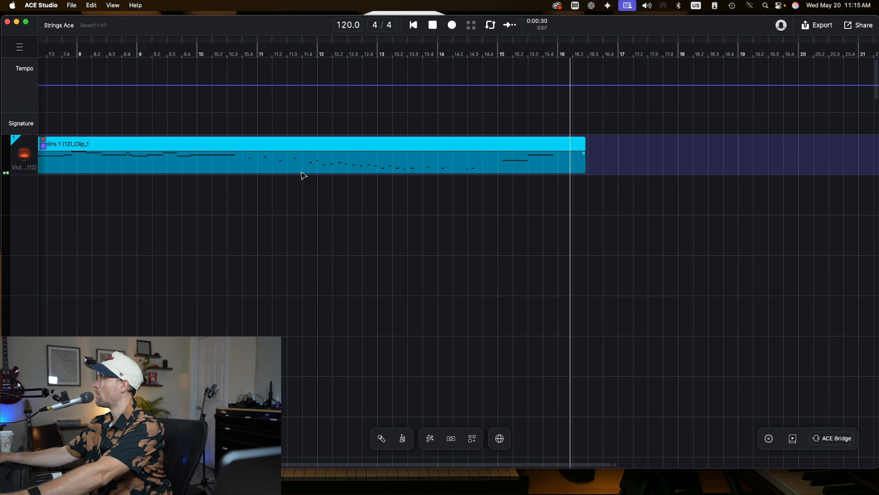
key(space)
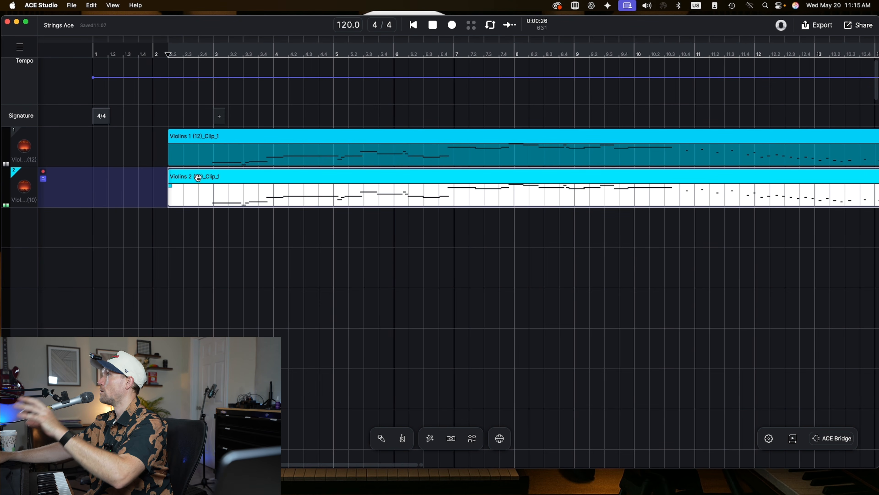
- Open the second violin clip in the note editor to inspect its articulations, then close it
scroll(207, 170, right, 2)
scroll(207, 169, right, 20)
scroll(155, 185, left, 15)
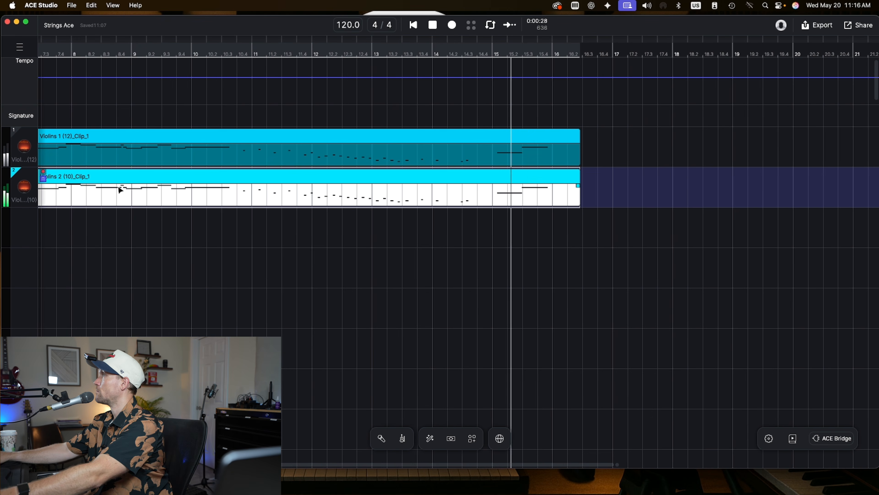
scroll(308, 203, left, 9)
scroll(308, 203, left, 8)
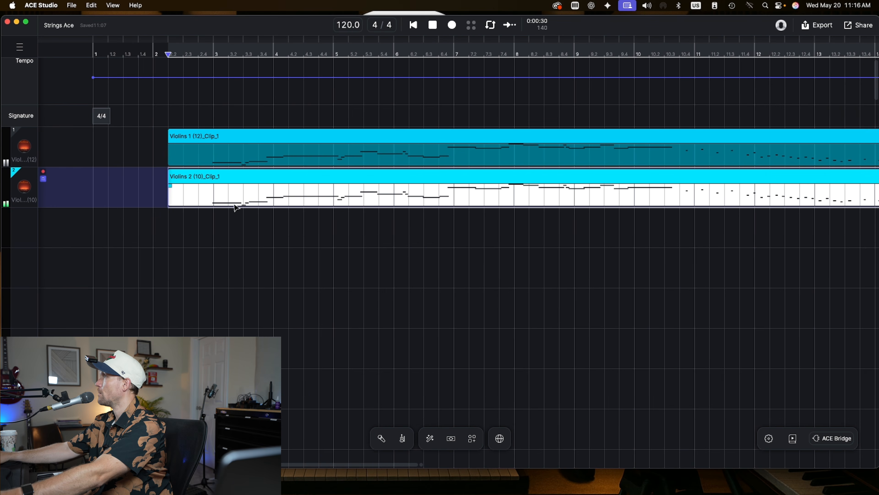
double_click(204, 177)
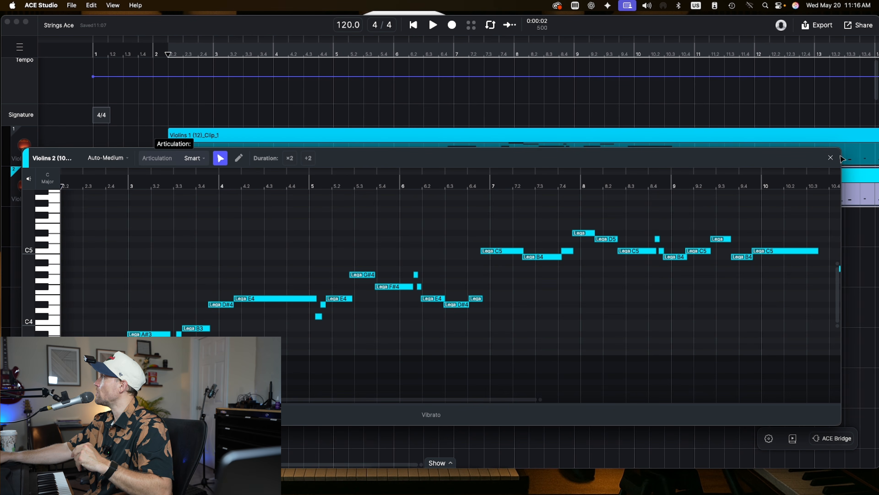
click(831, 157)
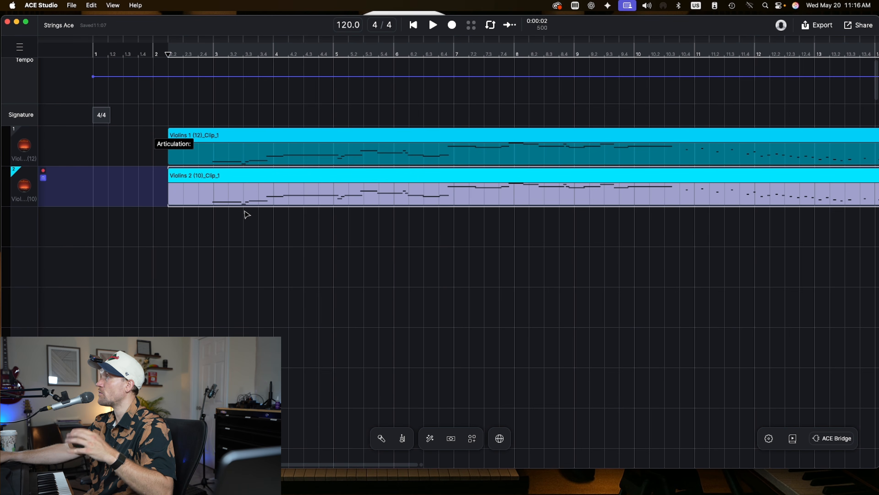
click(219, 175)
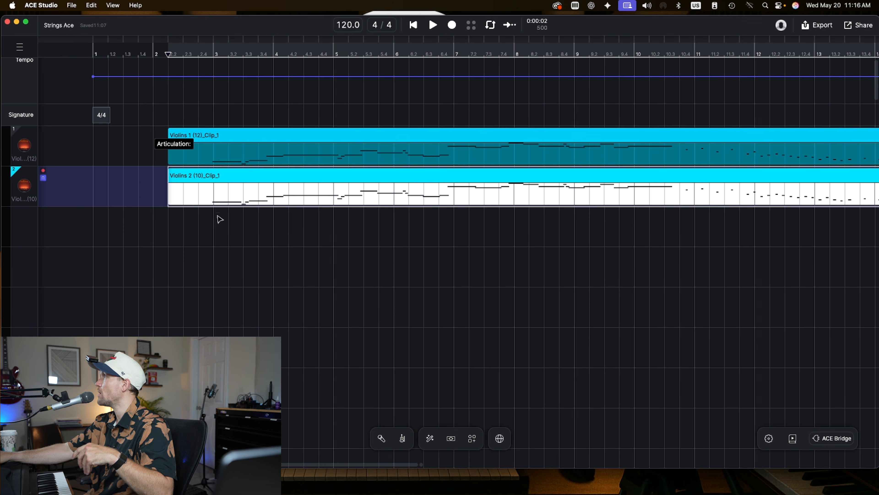
- Reopen the second violin clip in the note editor, enlarge the panel and examine its notes across the bars
double_click(217, 177)
key(super+a)
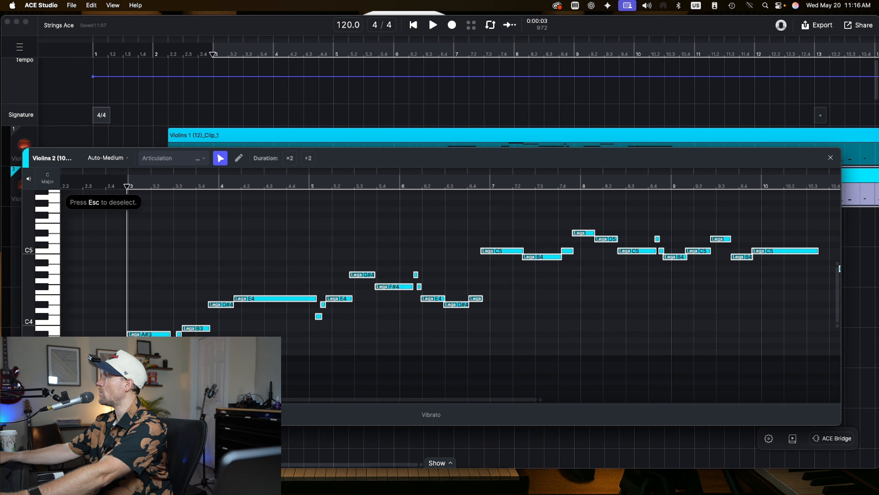
scroll(297, 227, up, 5)
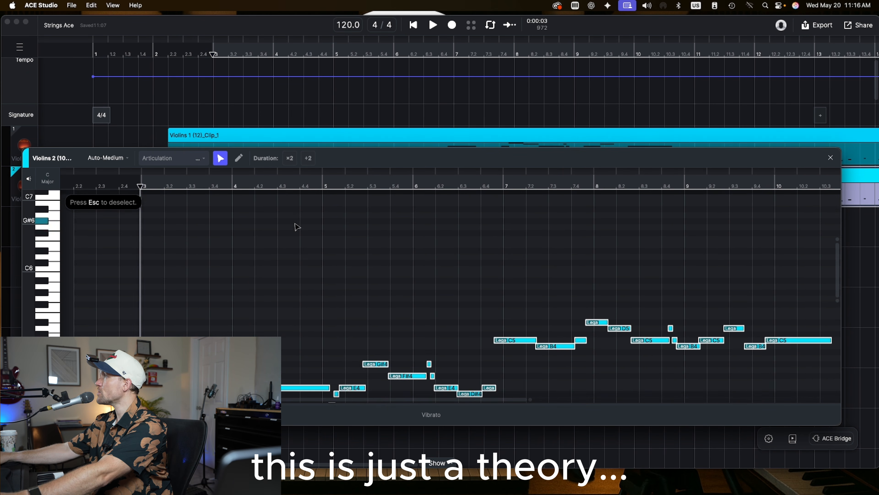
scroll(297, 227, up, 2)
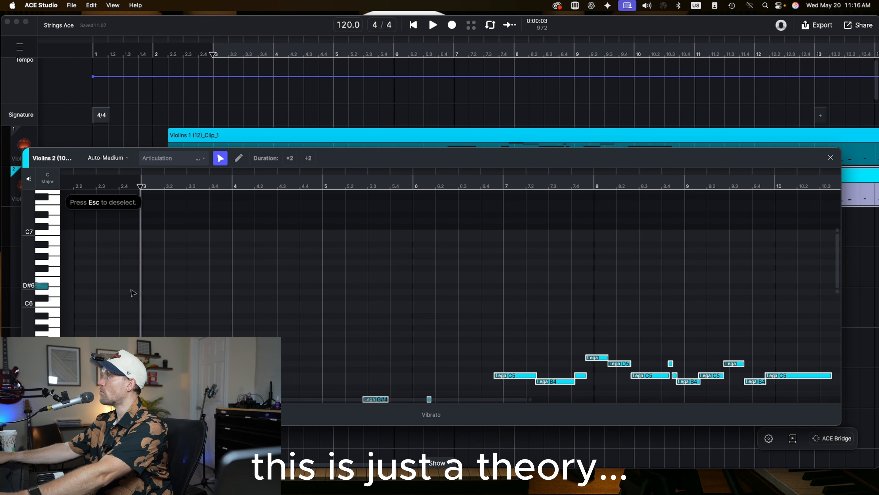
scroll(214, 259, down, 8)
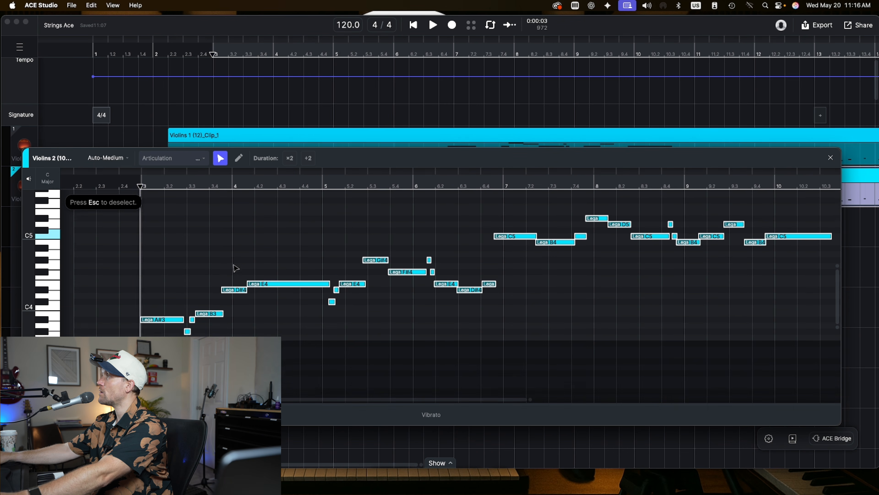
scroll(235, 268, down, 1)
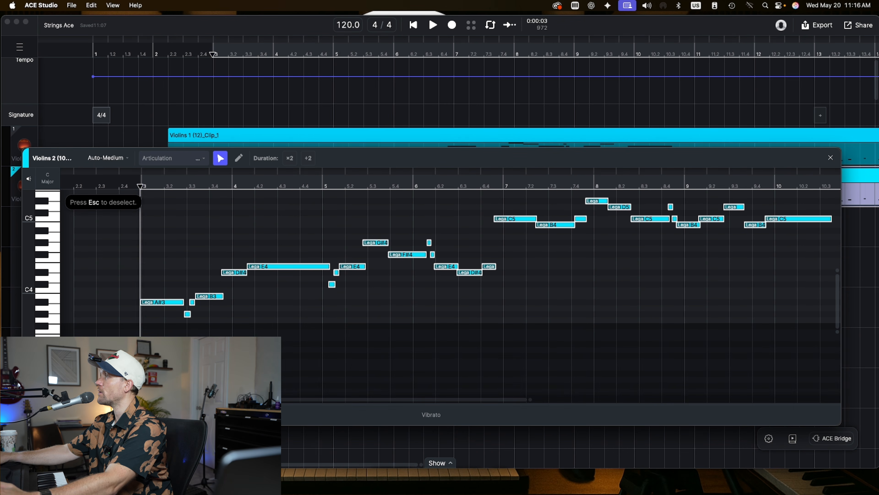
click(75, 338)
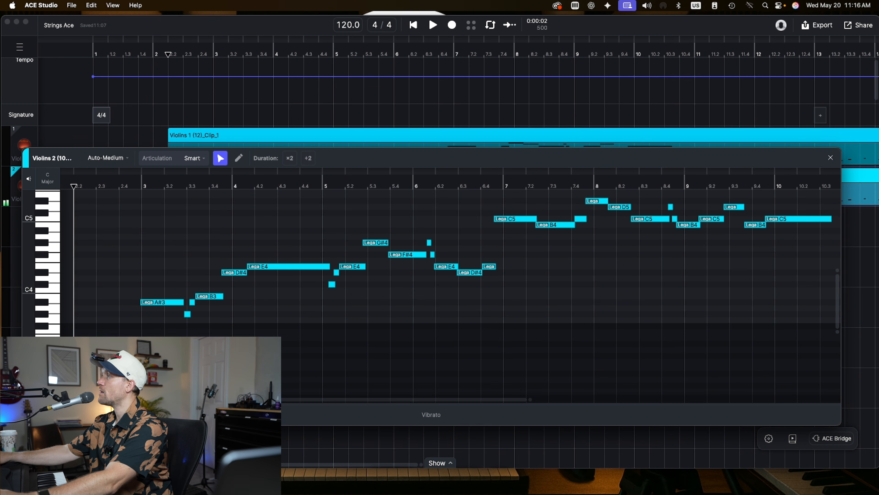
click(74, 362)
scroll(75, 362, up, 1)
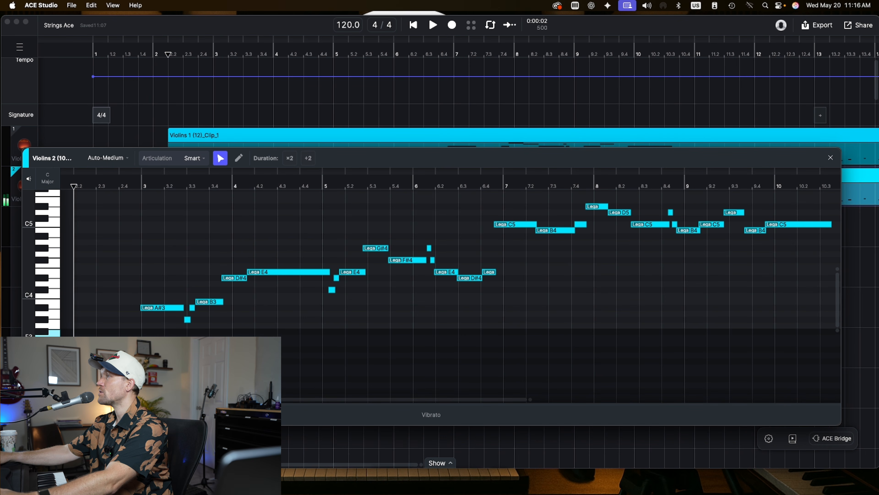
scroll(292, 363, up, 8)
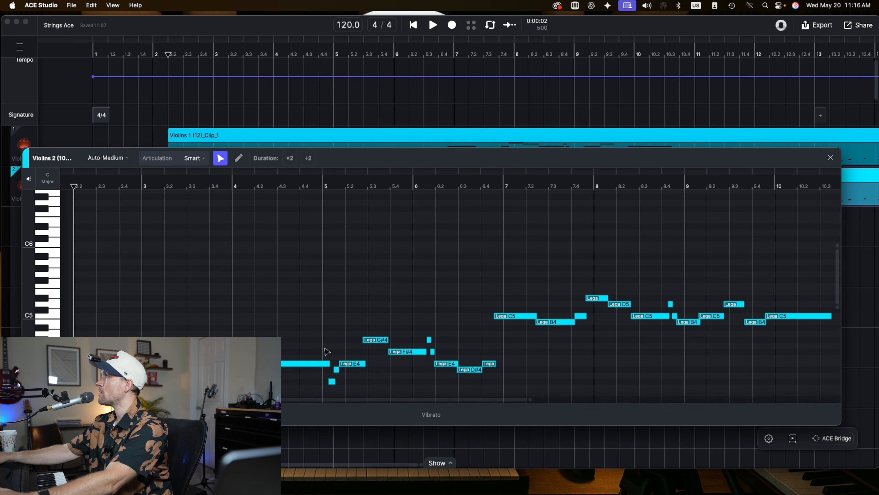
scroll(324, 349, right, 10)
scroll(324, 349, left, 3)
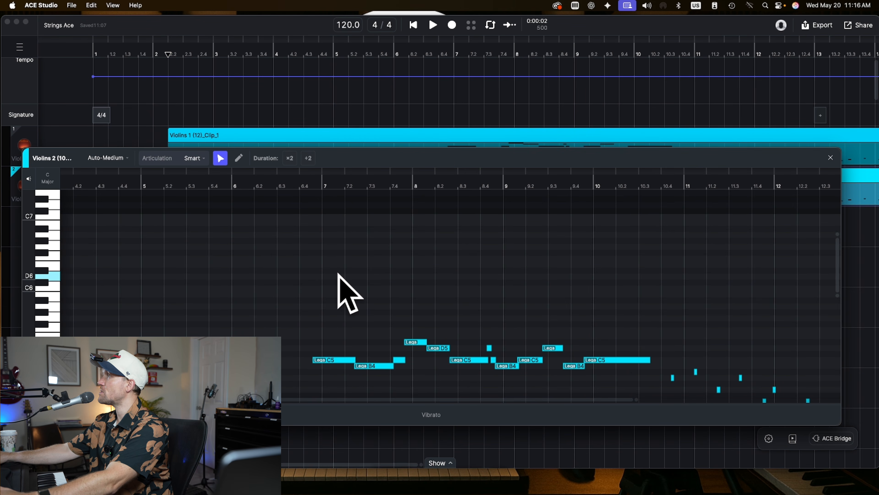
scroll(152, 291, down, 3)
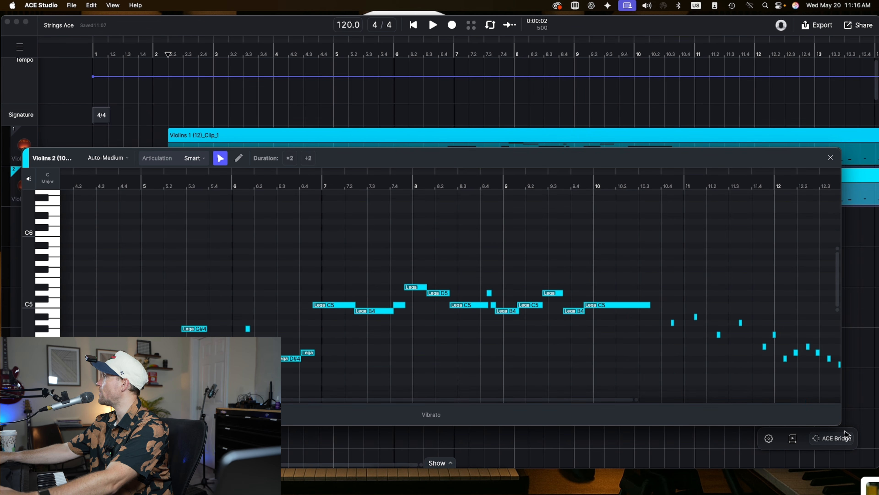
drag(840, 424, 871, 476)
scroll(322, 314, up, 4)
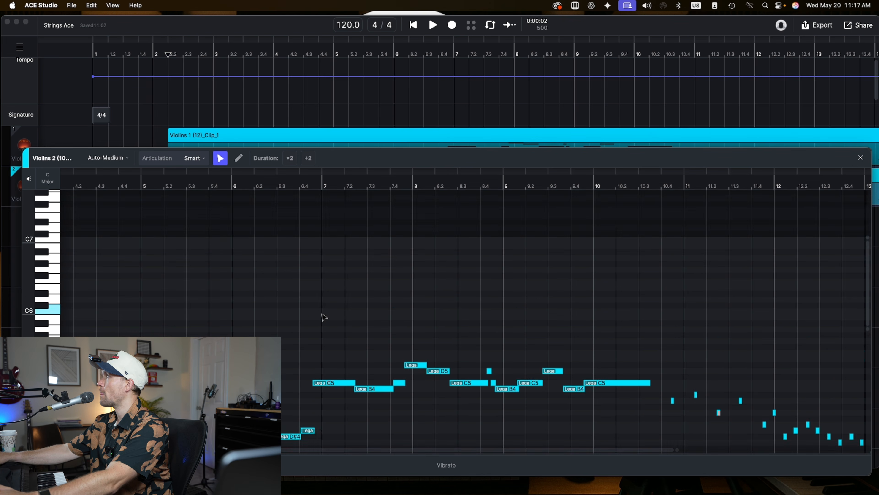
scroll(322, 315, down, 4)
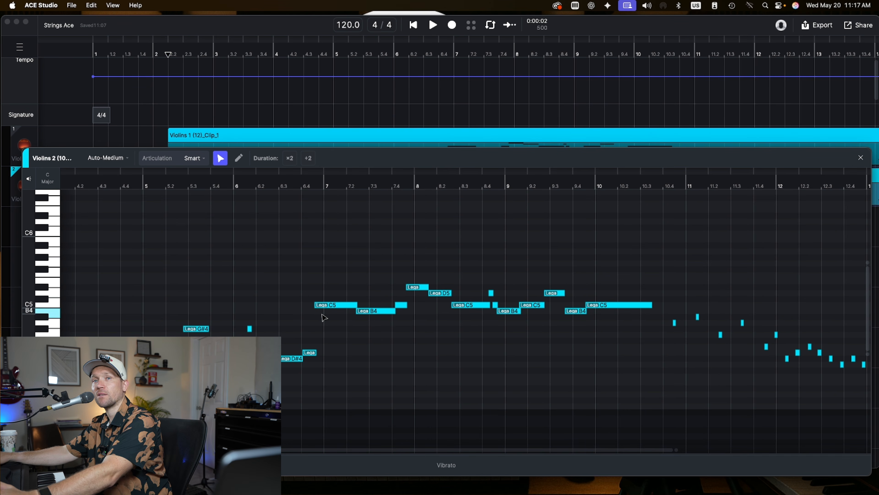
click(862, 160)
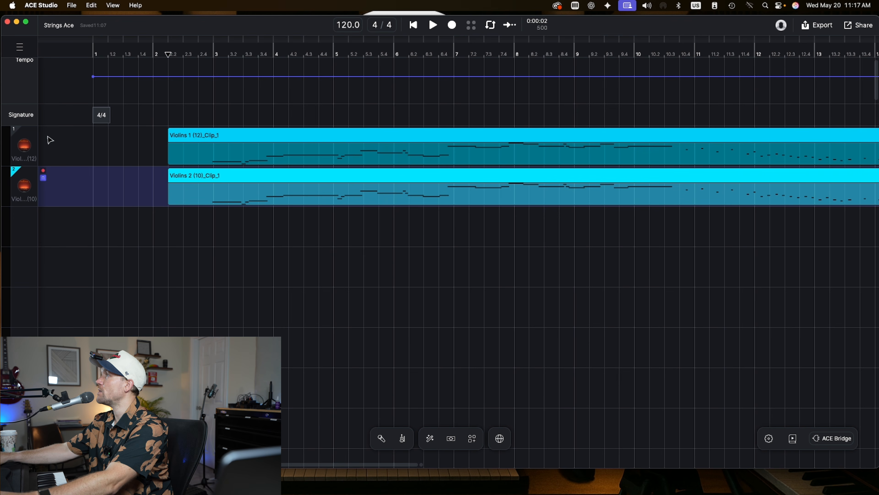
- Record a live MIDI viola part onto the third track and open its clip in the note editor
click(452, 25)
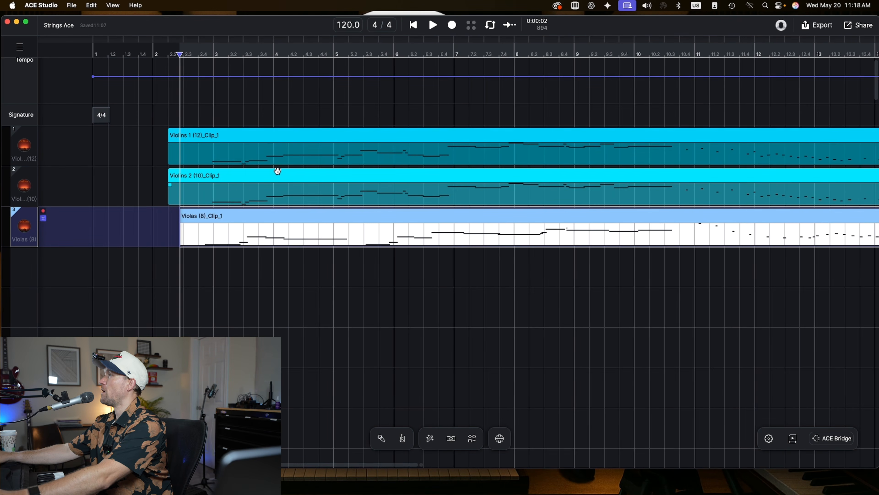
double_click(238, 219)
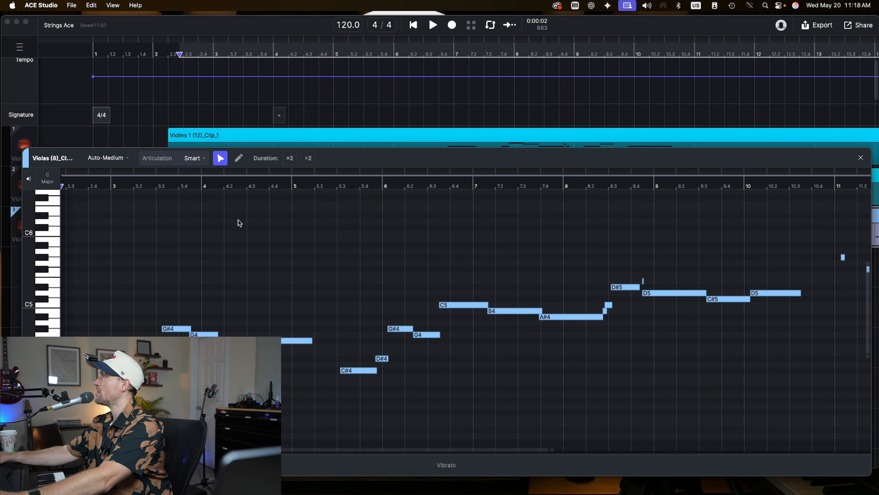
scroll(259, 327, down, 5)
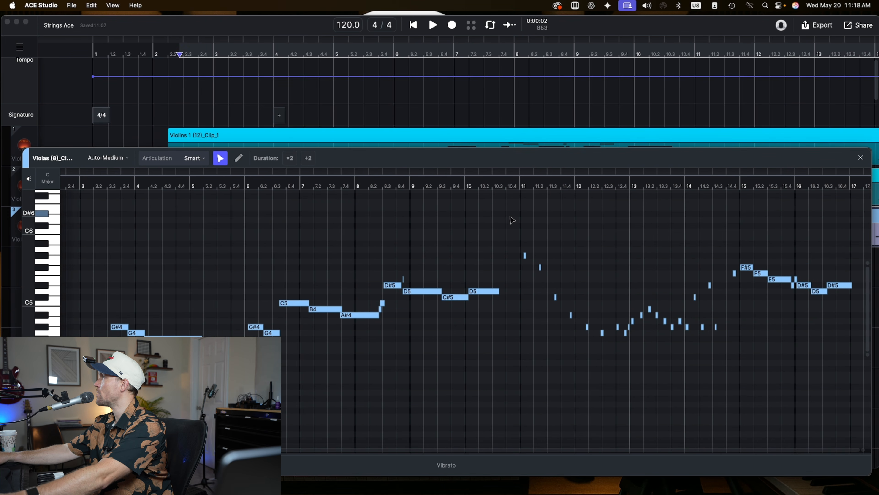
- Select the short viola notes in bars 11 to 14 and set their articulation to Pizzicato
drag(511, 209, 707, 368)
drag(721, 372, 721, 372)
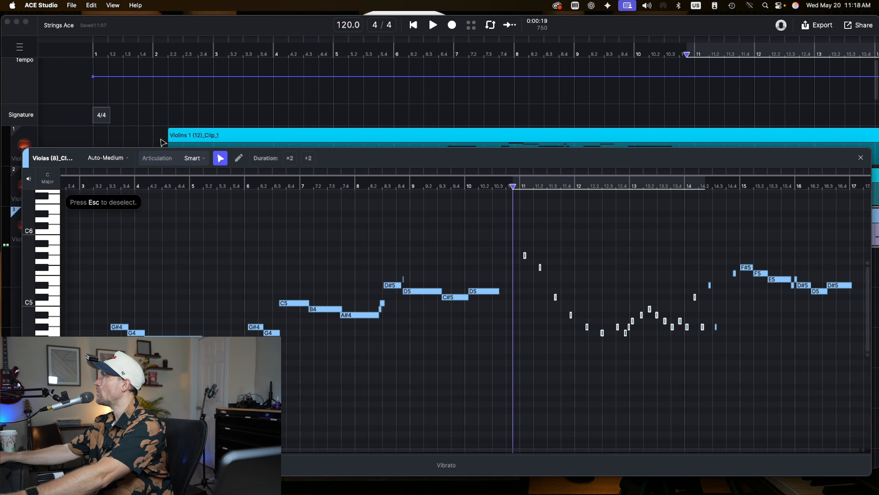
click(193, 159)
click(176, 235)
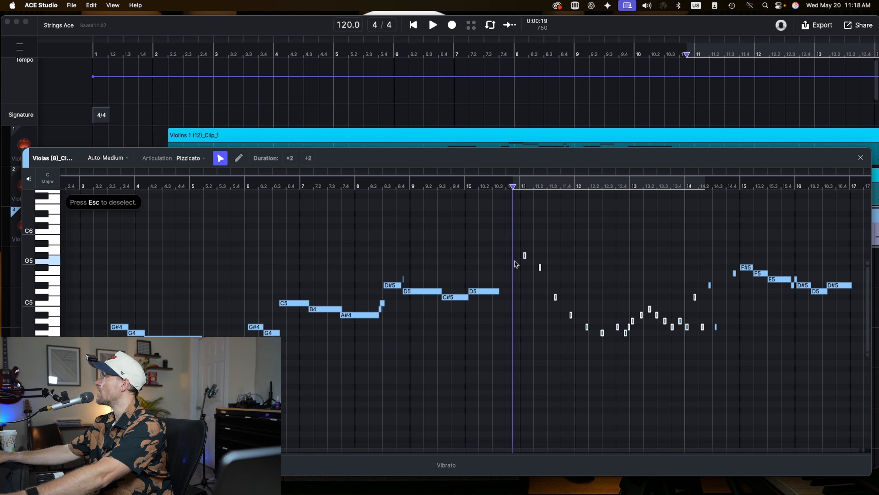
- Select the two short viola notes just before bar 15 and set them to Pizzicato as well
drag(709, 253, 739, 292)
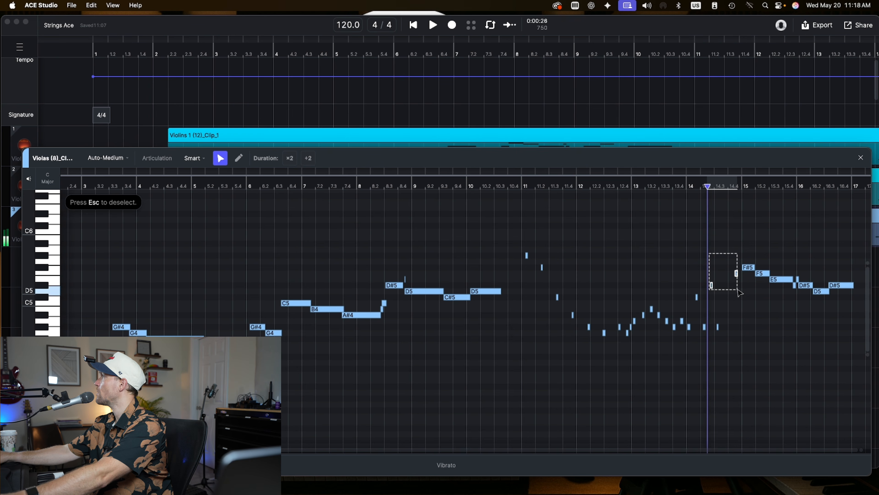
click(193, 158)
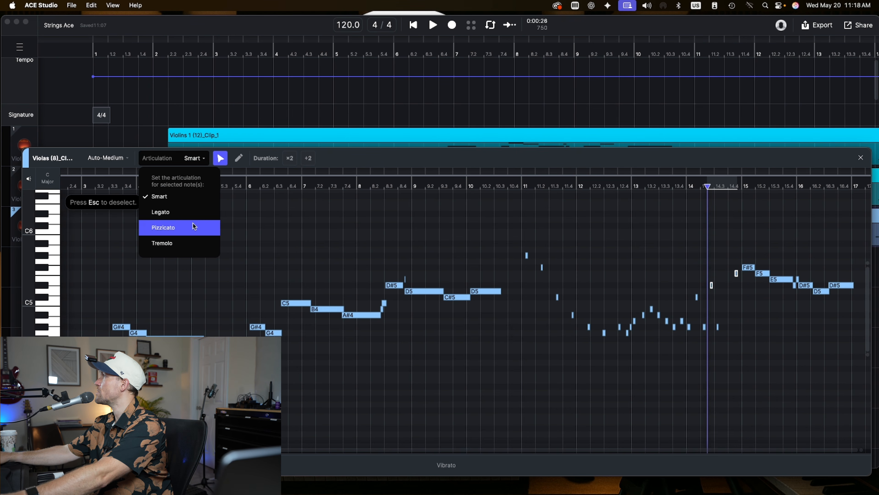
click(194, 226)
- Select the viola notes from bar 15 to bar 17 and set their articulation to Tremolo
drag(743, 252, 855, 305)
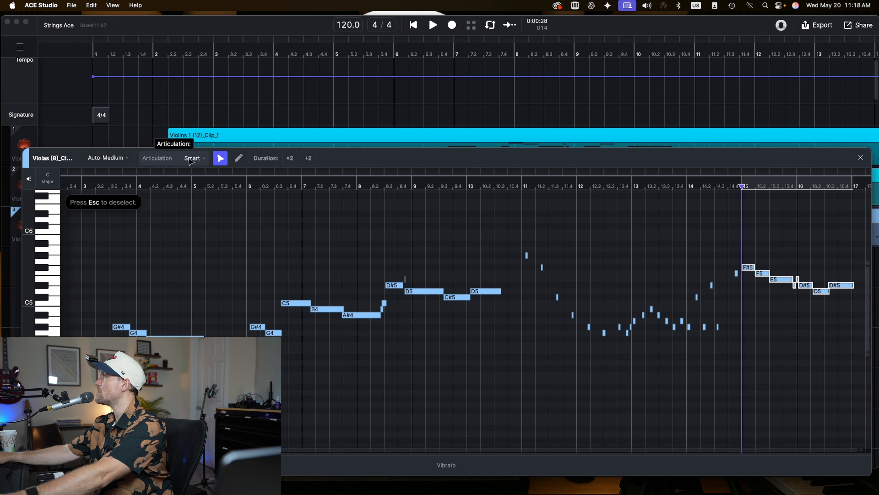
click(190, 160)
click(179, 242)
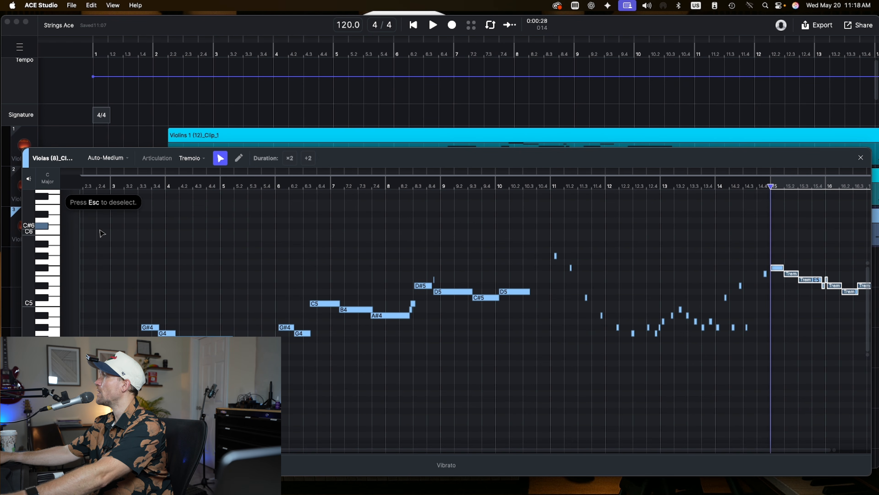
- Select the sustained viola notes from bar 3 to bar 10 and set their articulation to Legato
drag(102, 232, 521, 383)
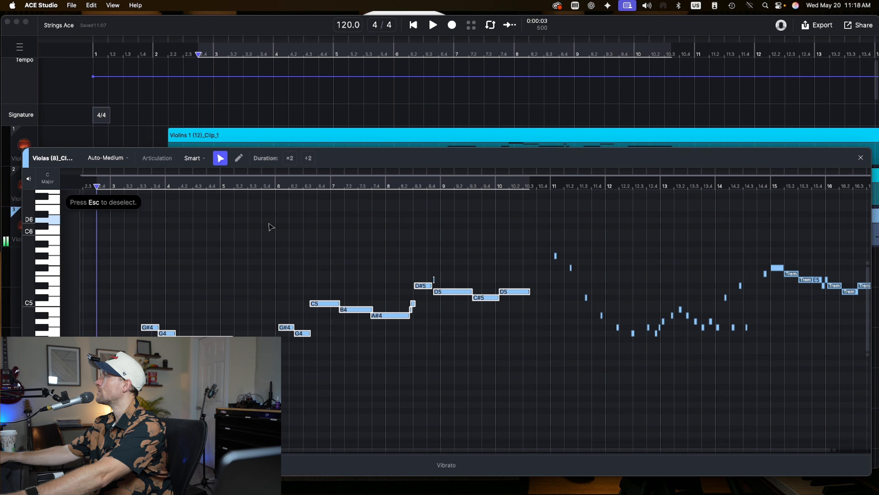
click(198, 163)
click(175, 209)
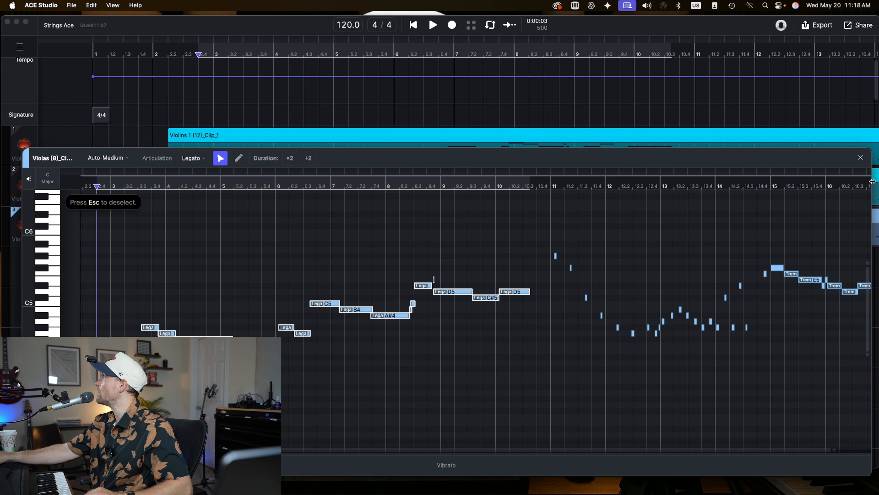
- Close the note editor and play back the arrangement
click(861, 158)
click(348, 295)
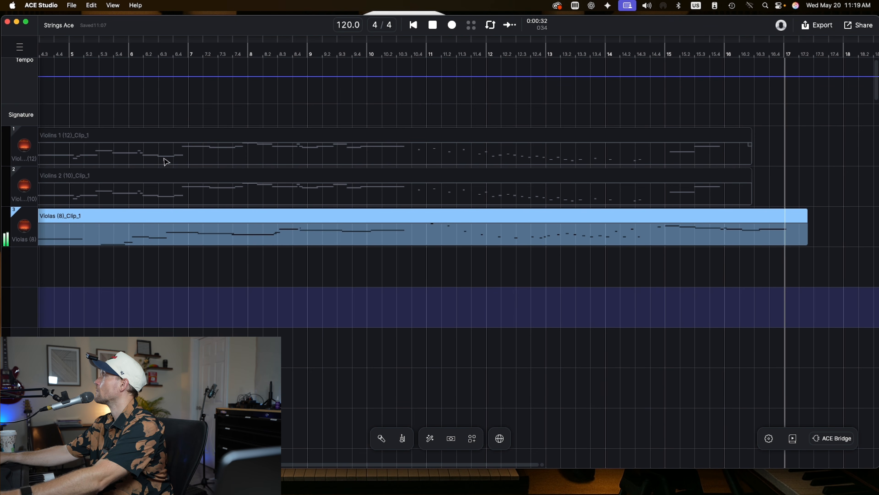
key(space)
mouse_move(19, 222)
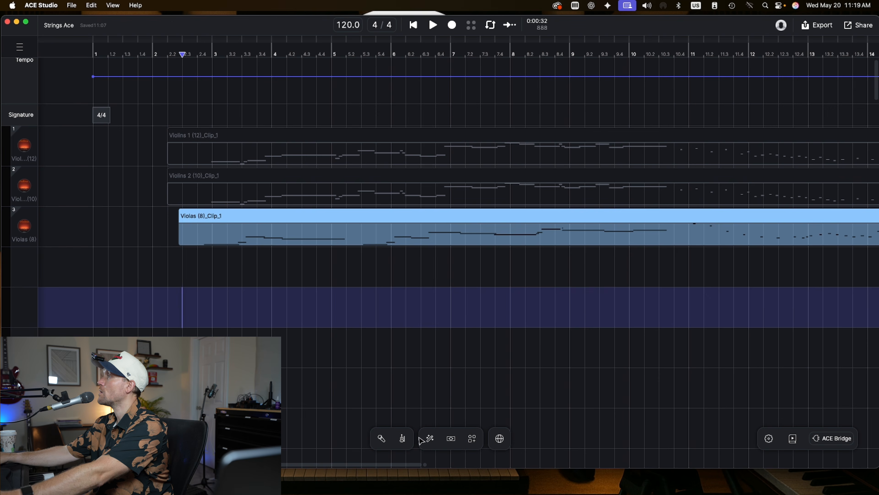
- Add the Celli (6) AI instrument as a new fourth track starting around bar 3
click(403, 438)
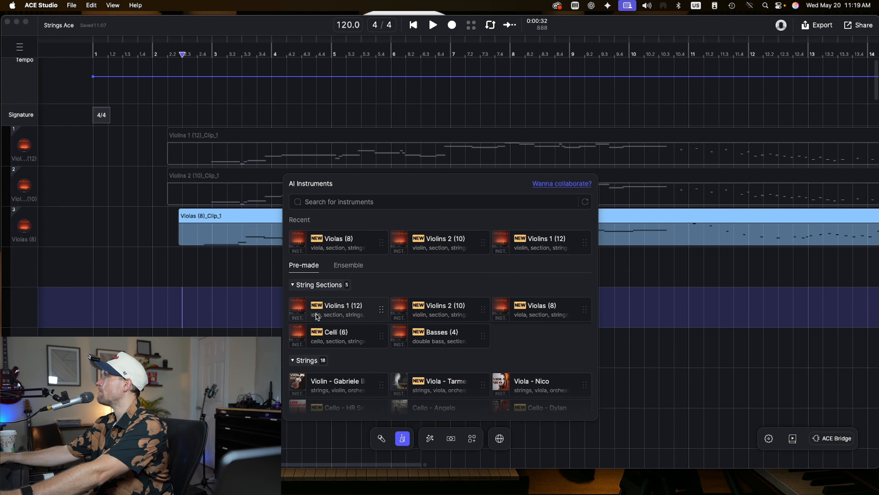
drag(332, 334, 212, 271)
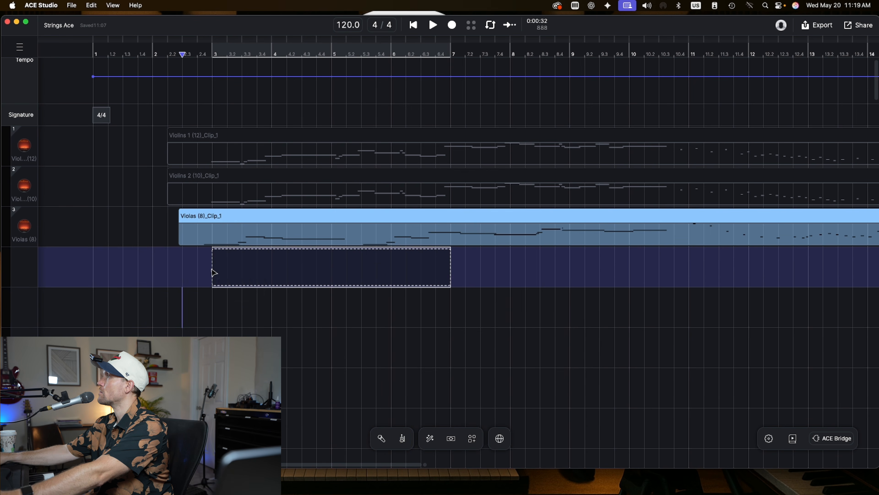
- Delete the empty Celli clip from the fourth track
click(216, 214)
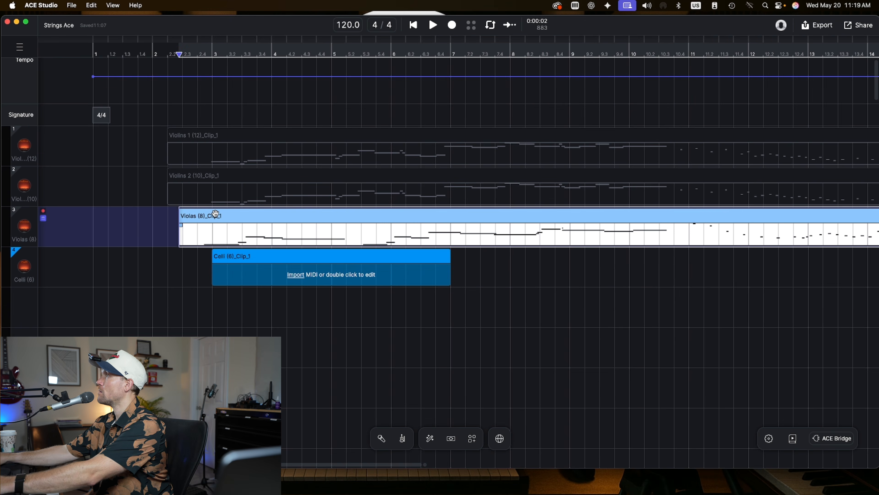
click(234, 251)
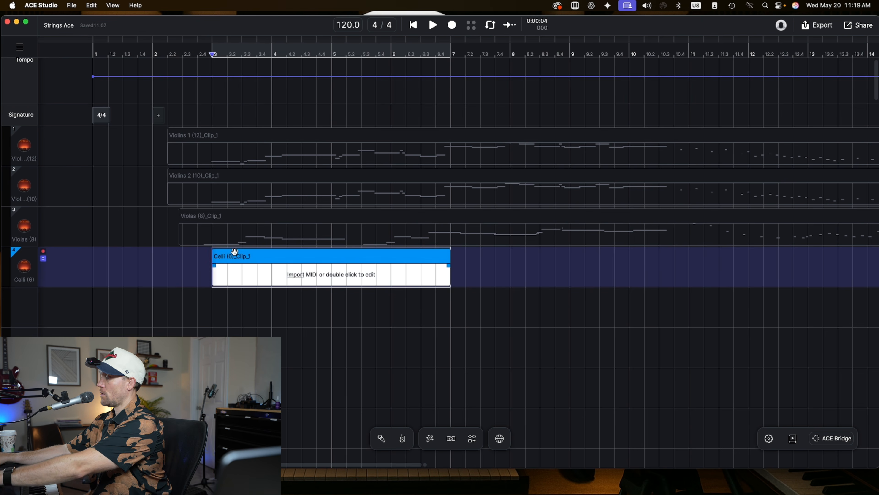
key(Delete)
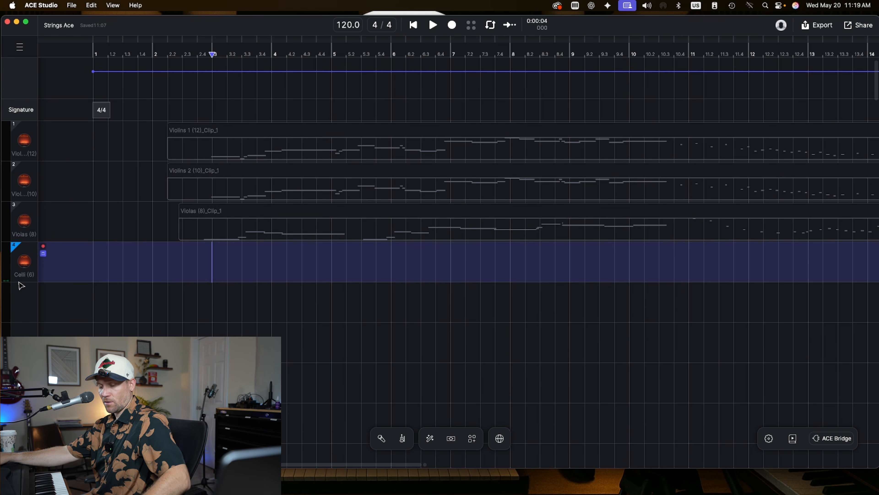
- Record a live MIDI cello part onto the Celli track and open its clip in the note editor
click(452, 25)
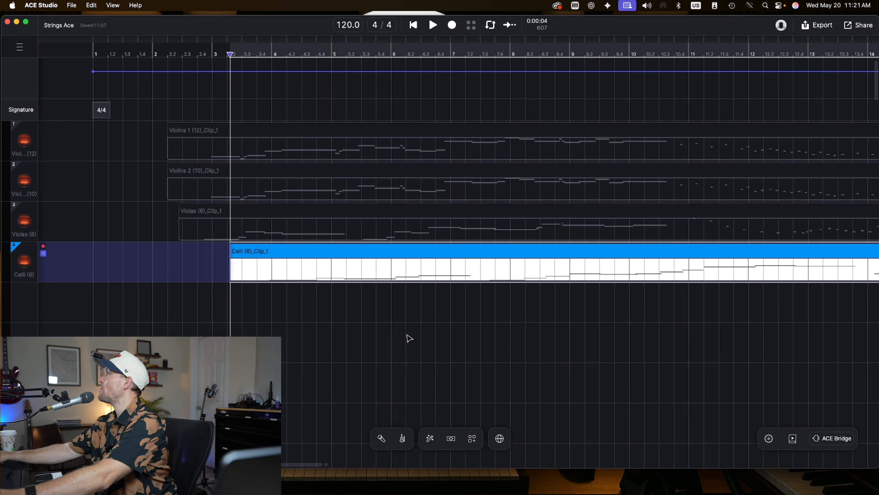
scroll(366, 266, right, 3)
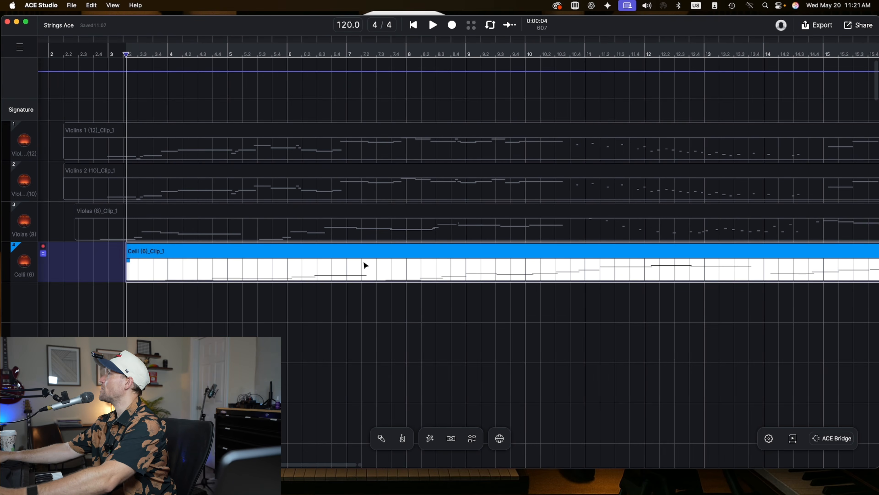
double_click(353, 248)
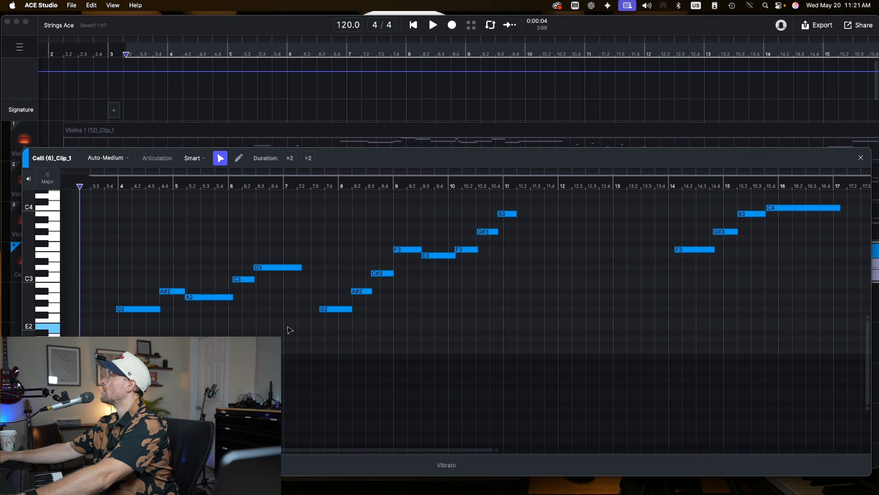
- Select the short cello notes in bars 17 to 22 and set their articulation to Pizzicato
scroll(288, 328, down, 5)
scroll(294, 328, up, 5)
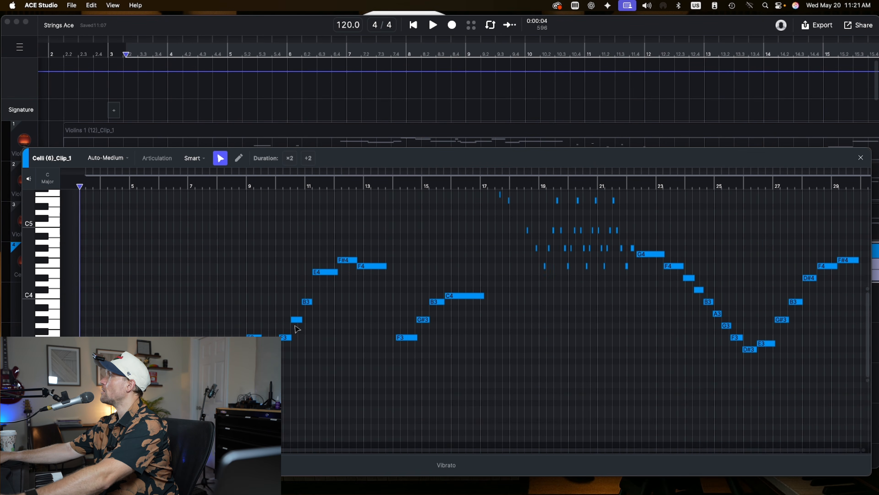
click(492, 205)
scroll(490, 208, up, 1)
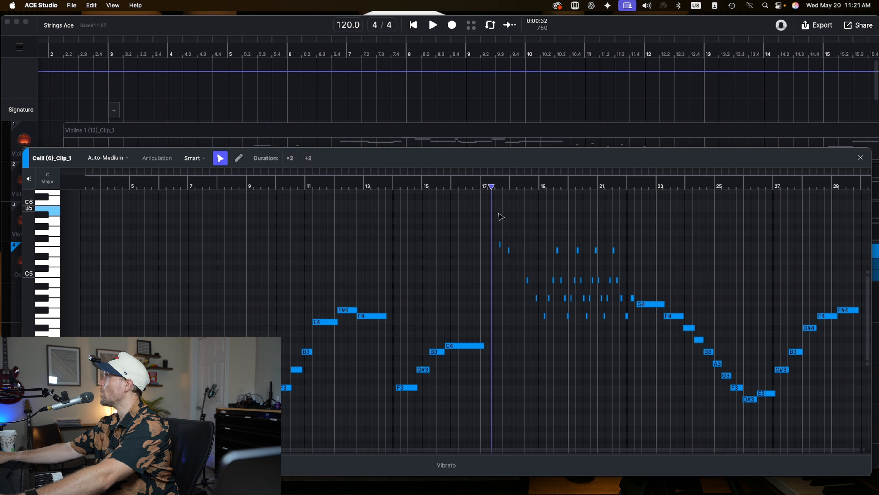
drag(491, 196, 634, 346)
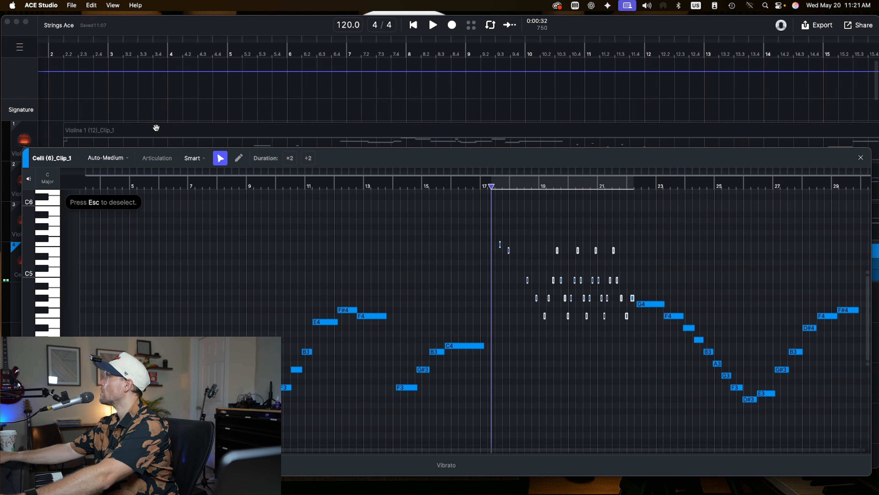
click(195, 158)
click(186, 223)
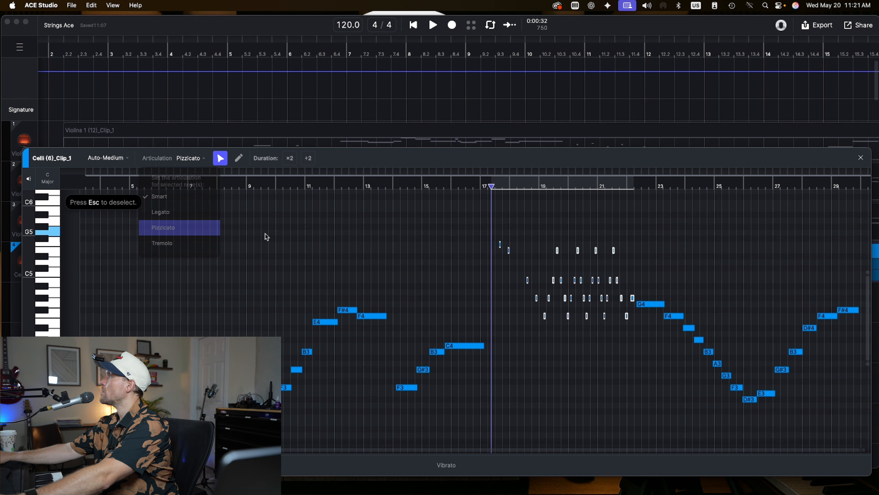
- Select the cello notes from bar 22 to bar 30 and set their articulation to Tremolo
drag(651, 257, 855, 419)
click(187, 160)
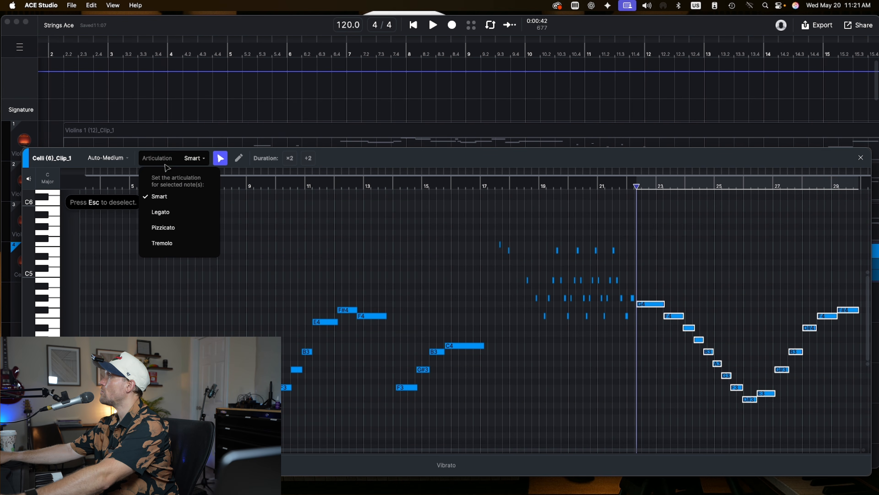
click(185, 245)
scroll(286, 303, down, 3)
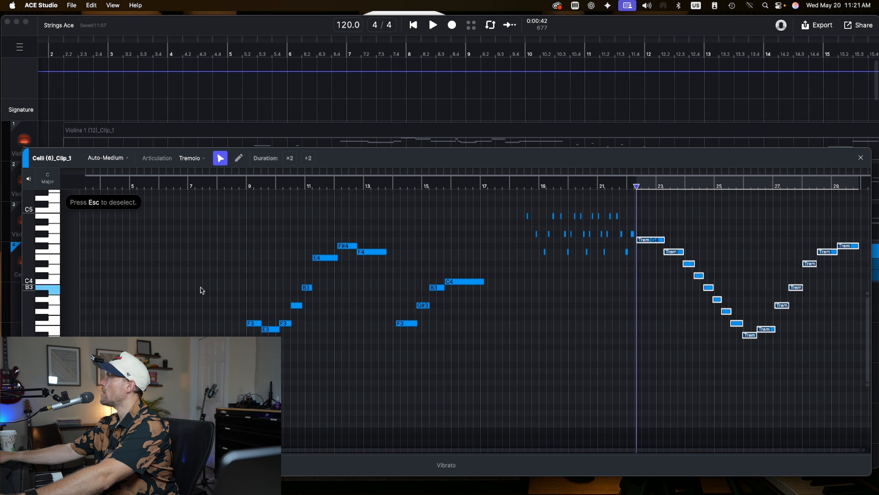
click(92, 194)
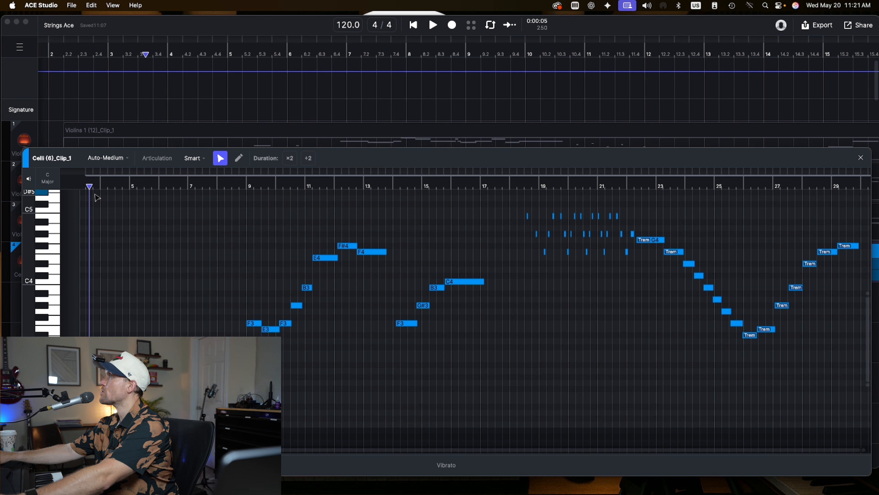
drag(93, 194, 278, 319)
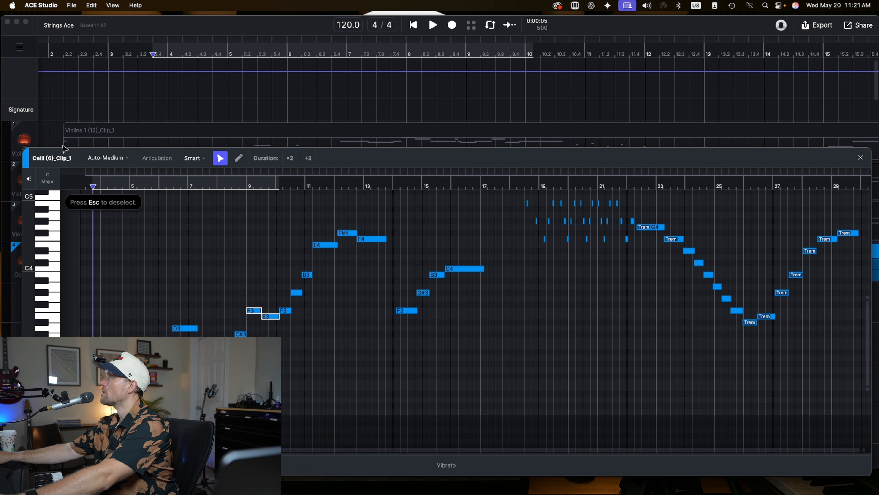
click(129, 163)
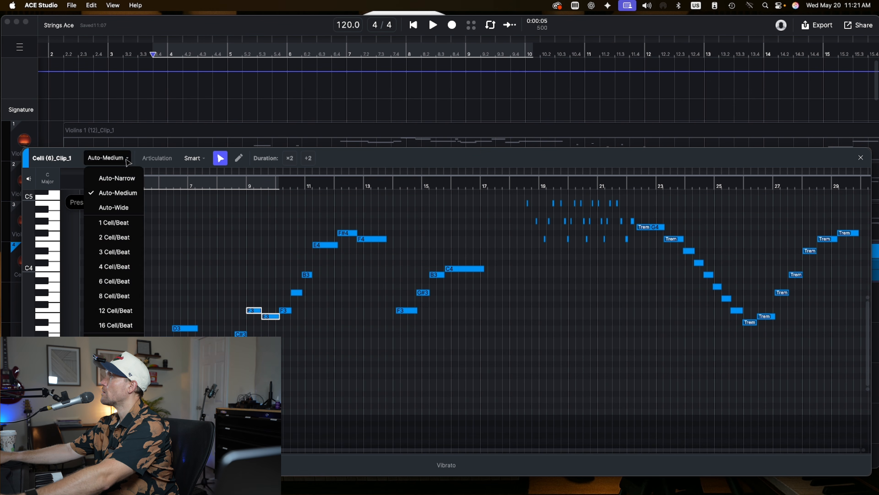
click(203, 159)
click(500, 335)
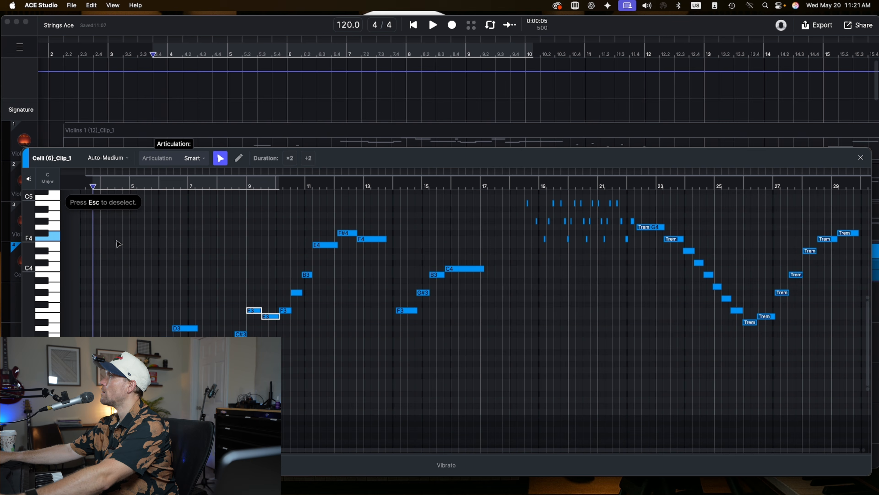
click(104, 211)
- Select the sustained cello notes from bar 3 to bar 17 and set their articulation to Legato
drag(96, 195, 485, 418)
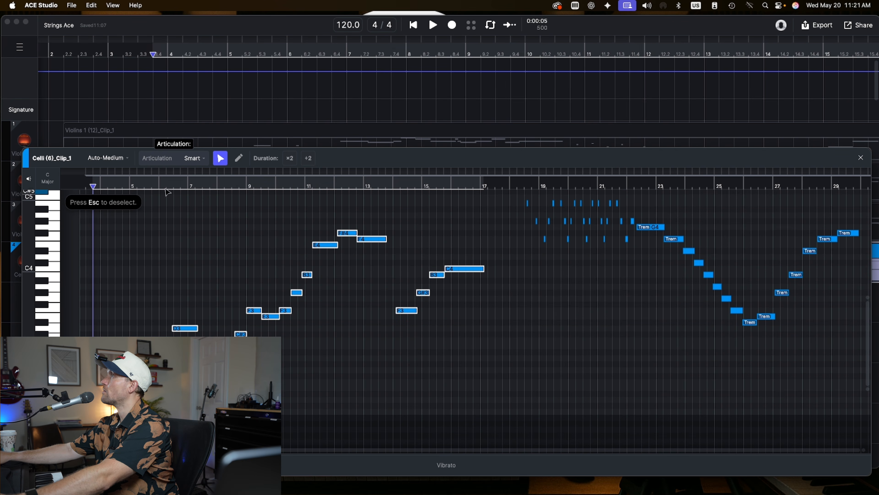
click(193, 162)
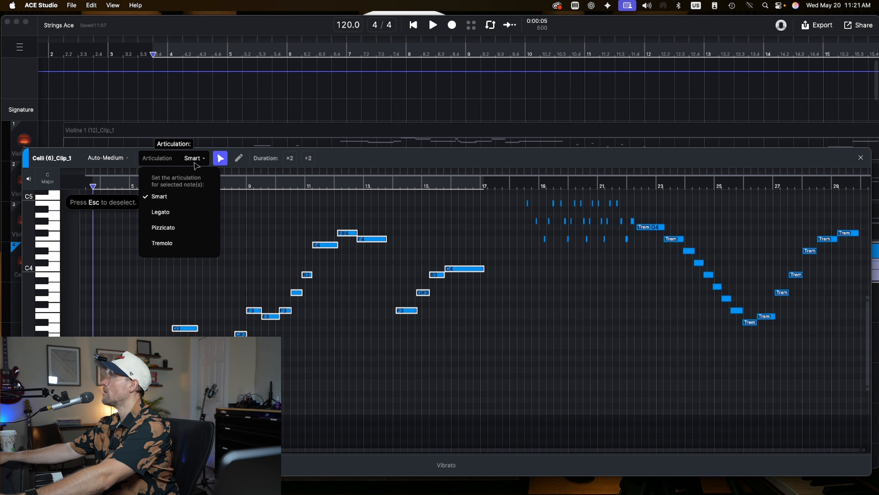
click(193, 210)
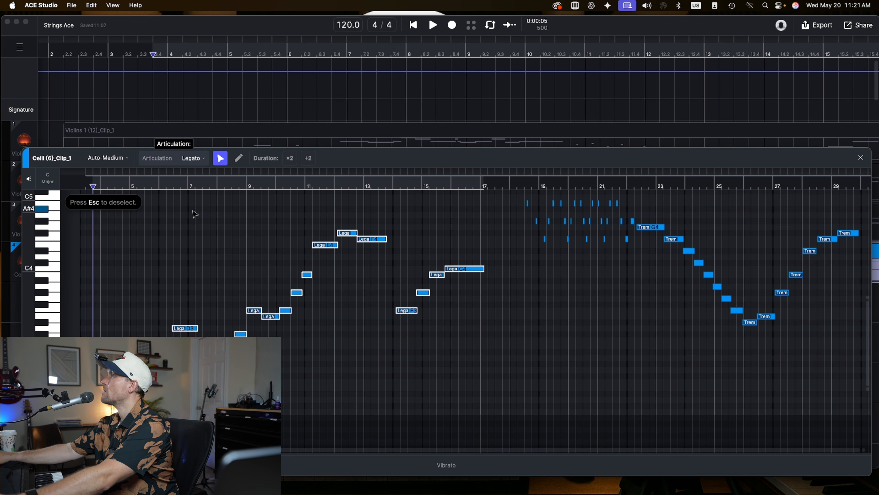
- Close the note editor and play back the full string arrangement from bar 3
click(861, 158)
click(168, 54)
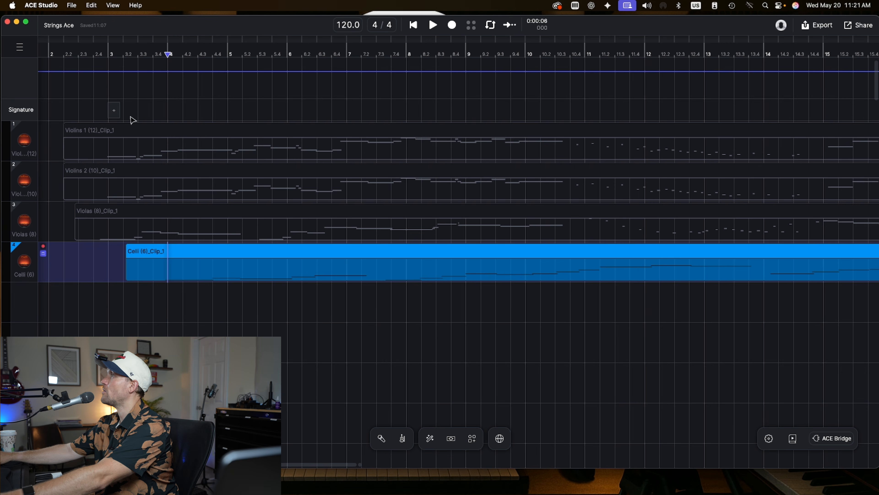
key(space)
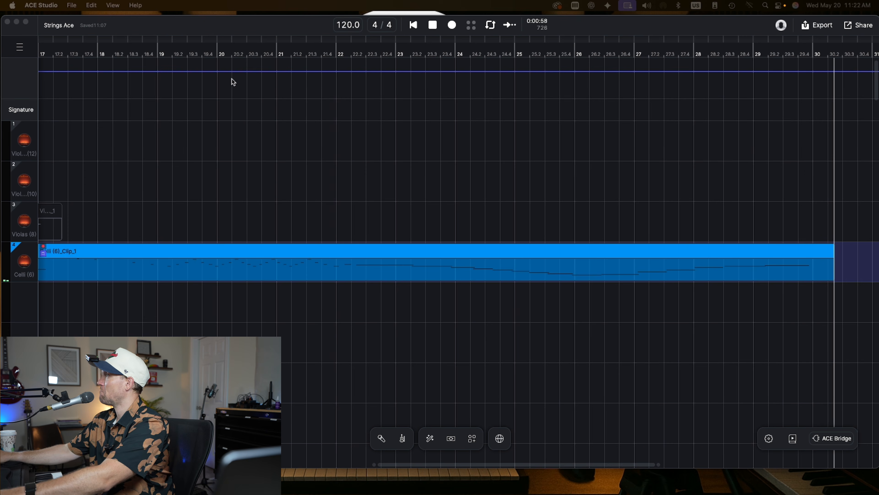
click(246, 163)
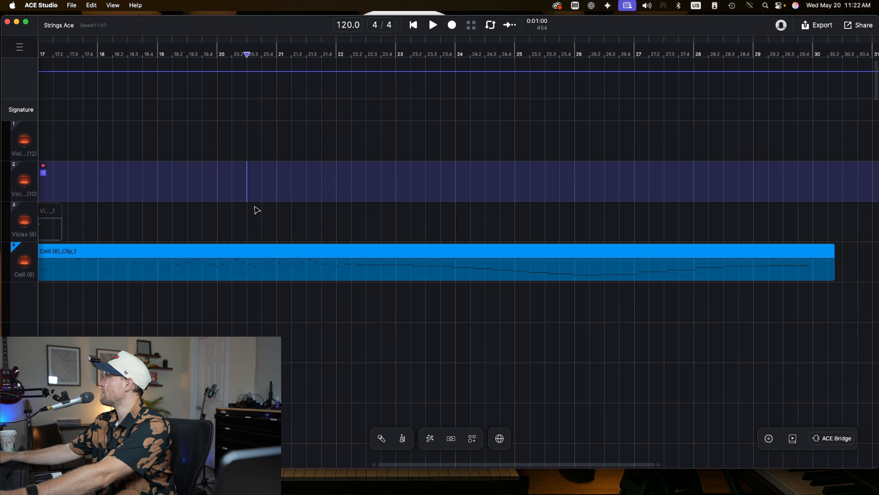
scroll(256, 210, left, 15)
scroll(261, 255, down, 2)
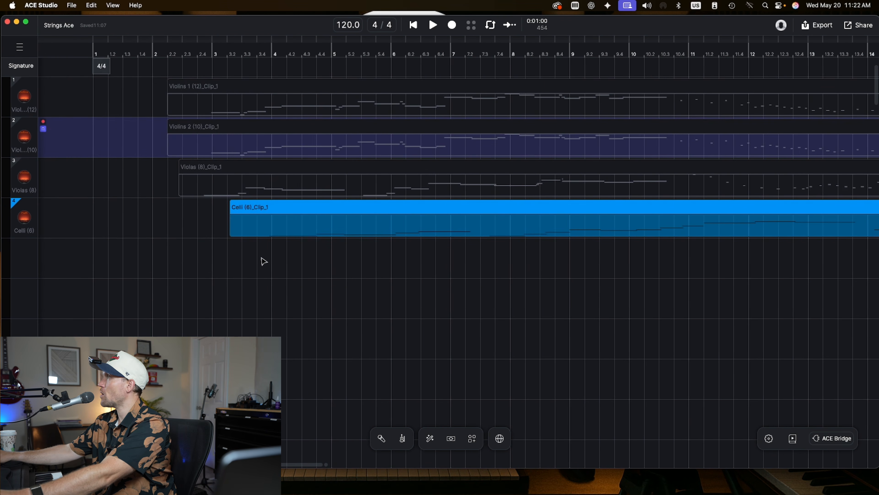
- Add a new track using the Basses (4) AI string section instrument below the cello track
scroll(263, 259, down, 3)
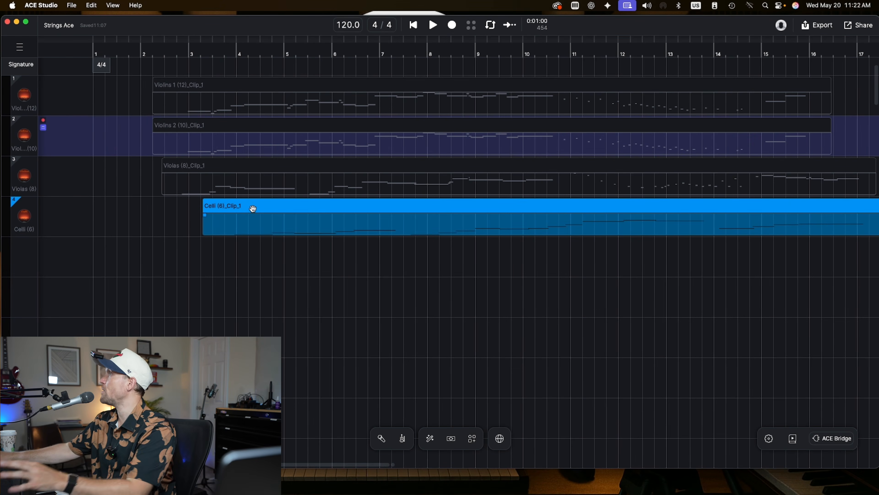
click(253, 208)
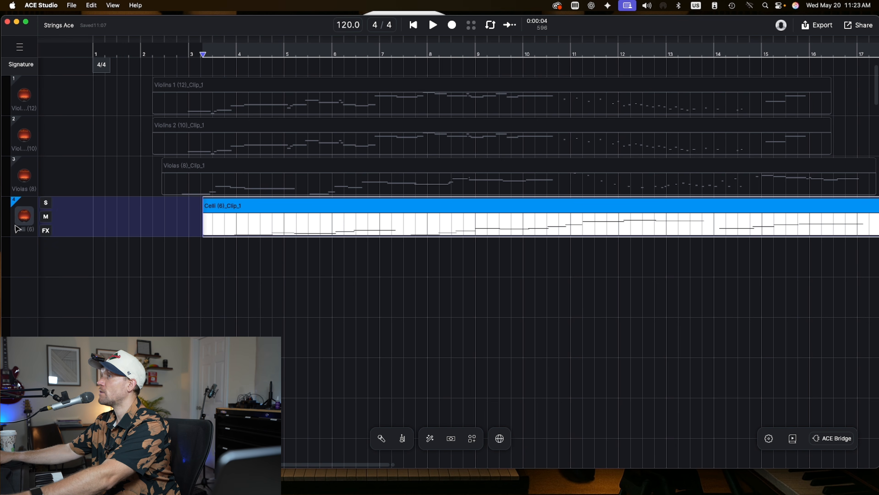
click(403, 439)
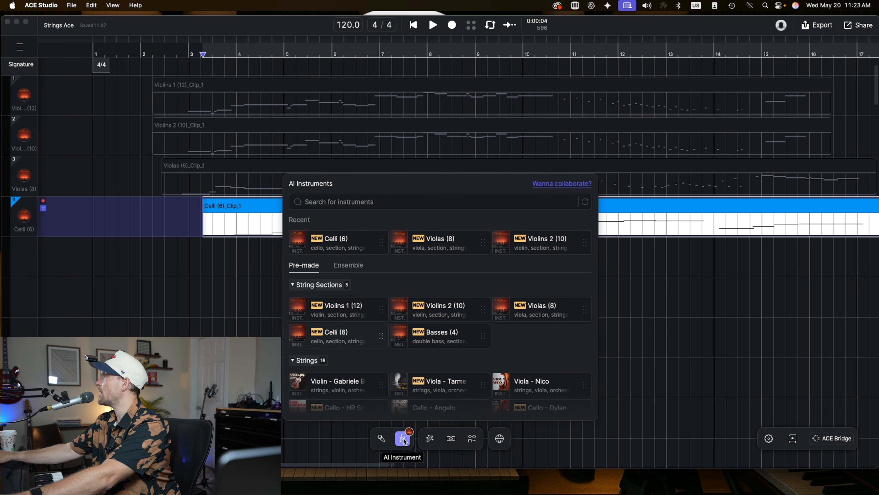
drag(433, 334, 177, 237)
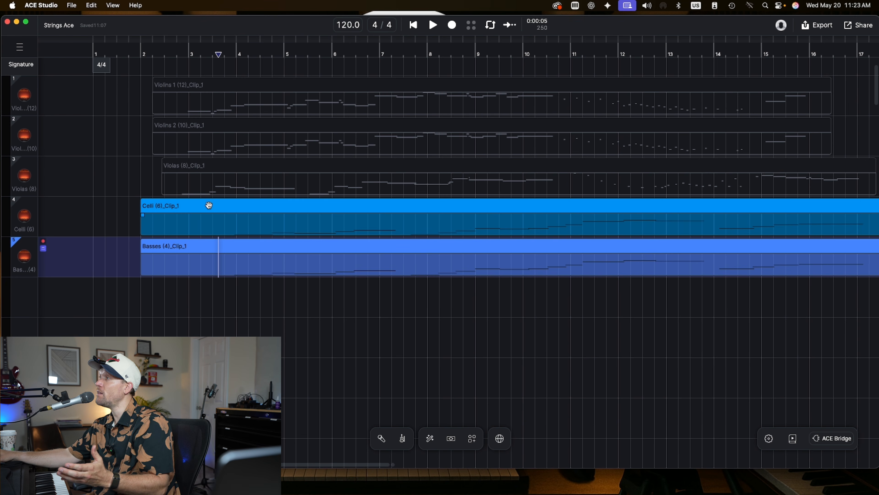
- Play back the string arrangement including the bass part, following it across the timeline
key(space)
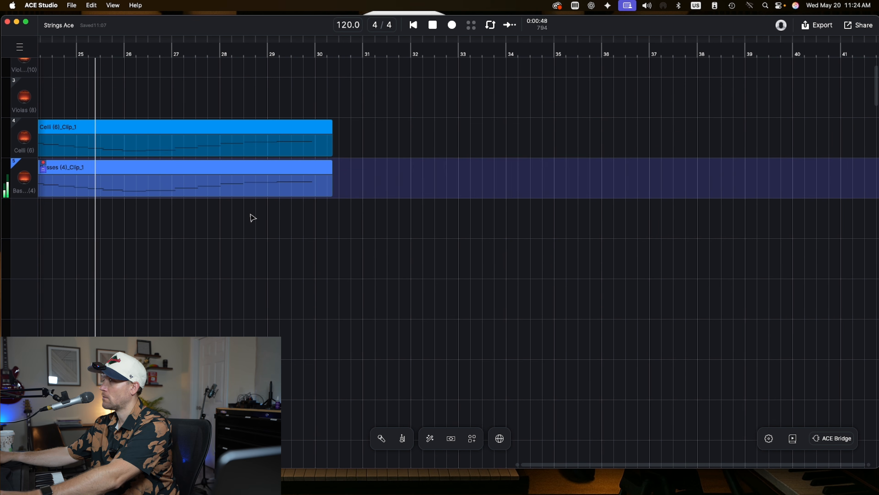
scroll(252, 218, down, 5)
scroll(252, 218, up, 5)
scroll(253, 218, down, 4)
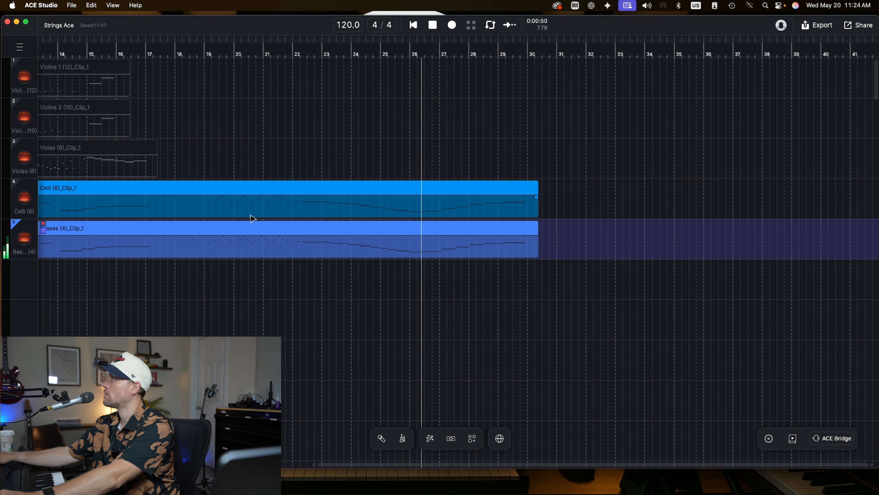
scroll(252, 218, down, 3)
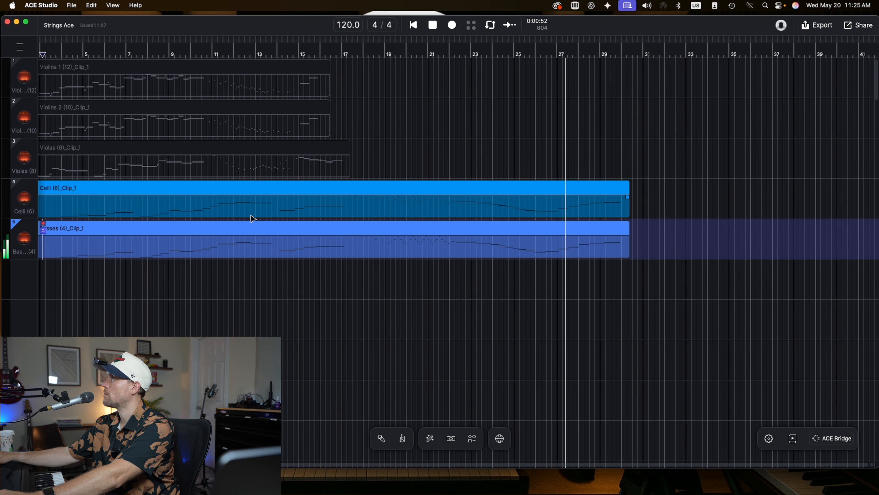
scroll(252, 218, left, 3)
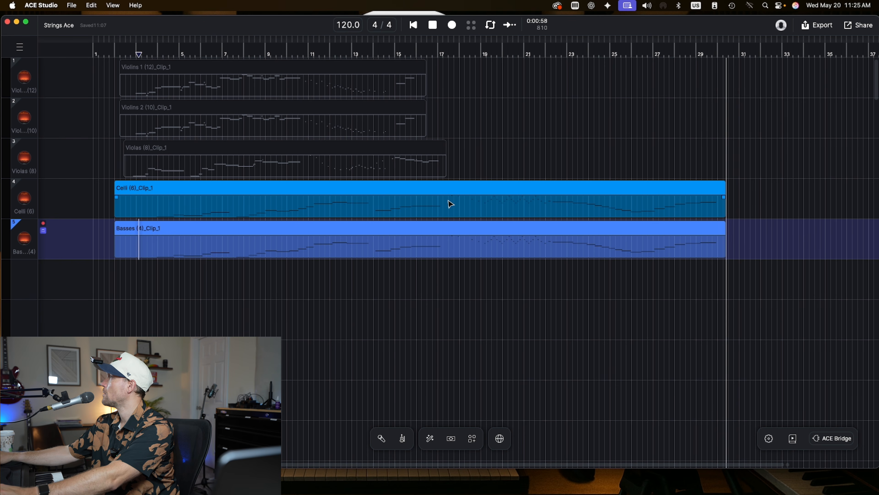
- Set the playhead near bar 33 on the bass track and record a second Basses MIDI clip
click(242, 231)
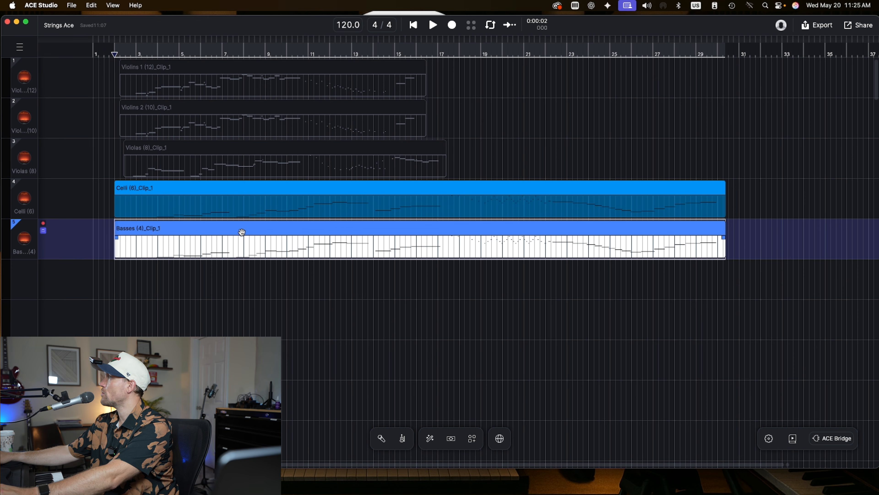
click(803, 56)
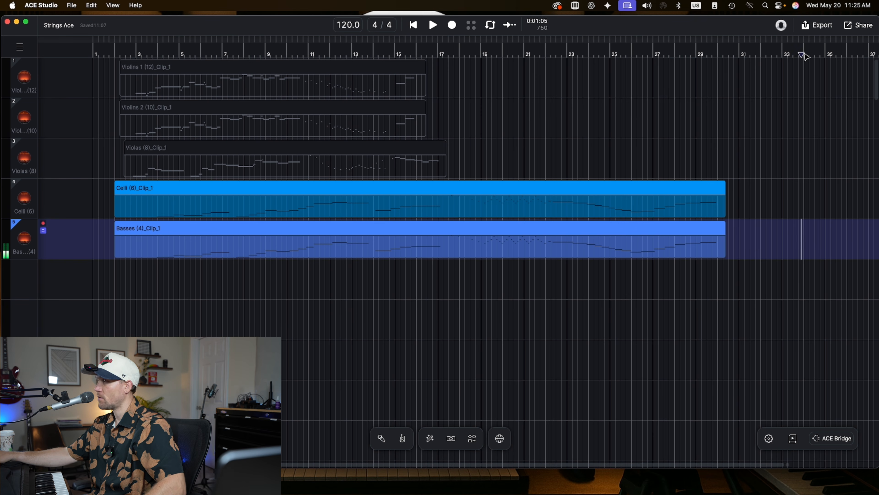
click(452, 25)
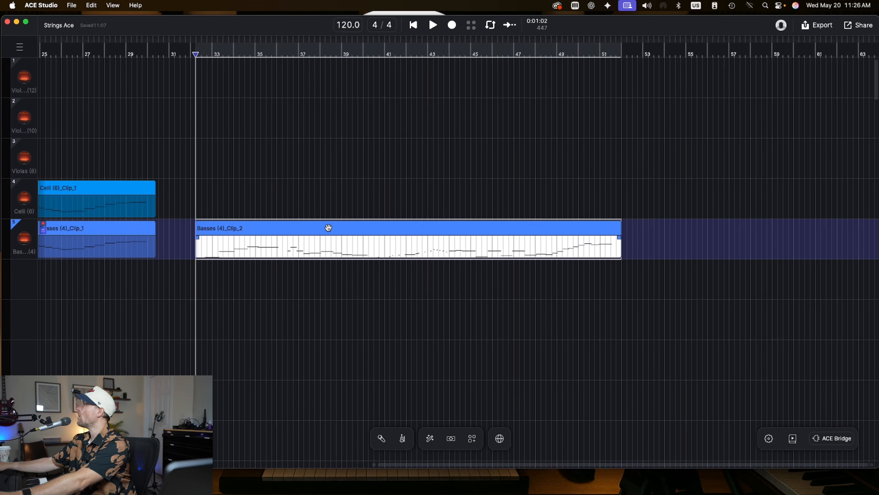
- Open the second bass clip in the note editor and set the short rising notes around bar 40 to Pizzicato
double_click(329, 228)
scroll(444, 273, down, 3)
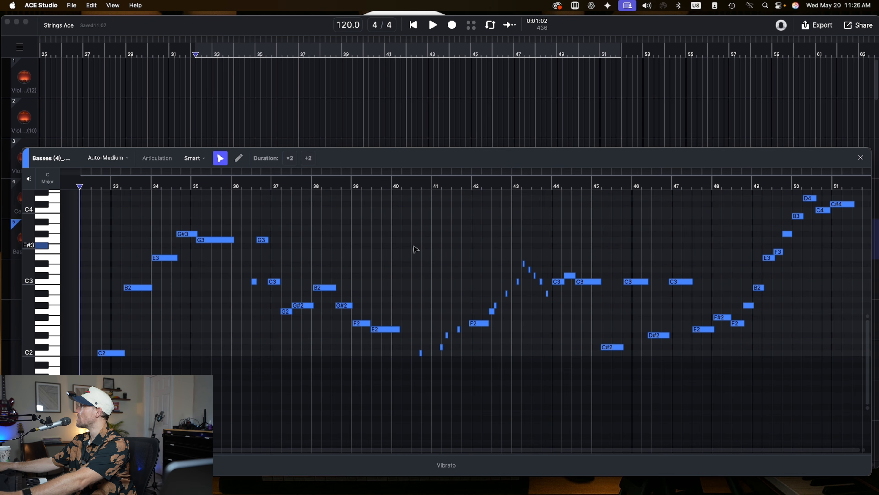
drag(406, 240, 461, 379)
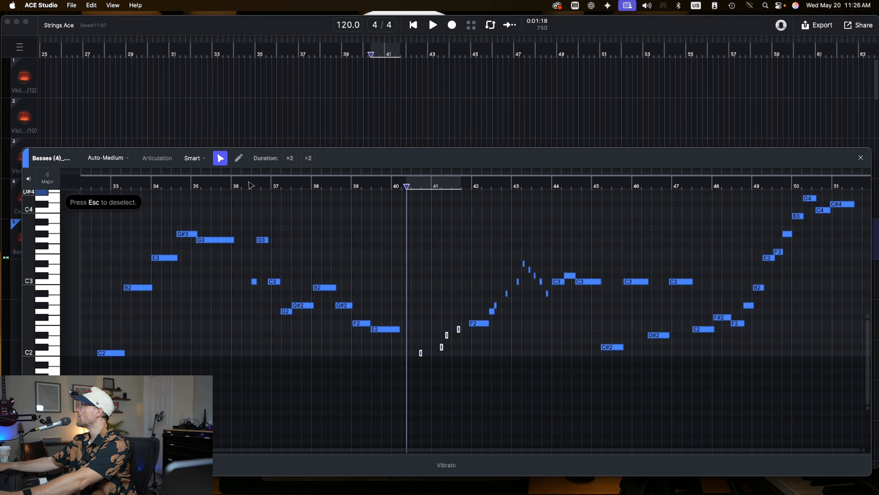
click(194, 158)
click(197, 245)
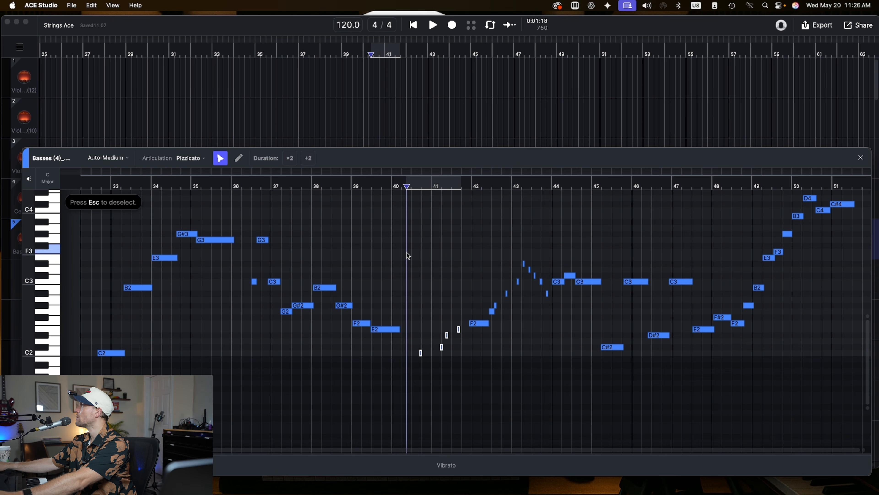
- Select the quick bass notes in bars 42 to 43 and set their articulation to Pizzicato
drag(487, 219, 546, 313)
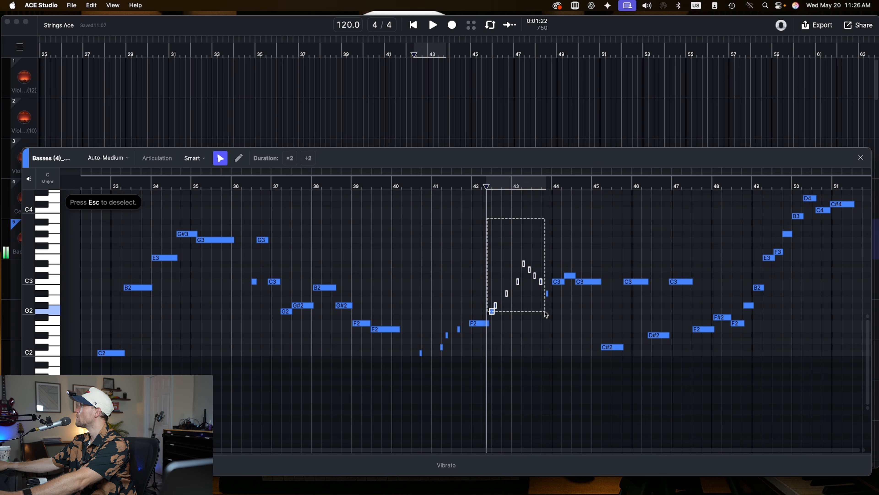
click(194, 158)
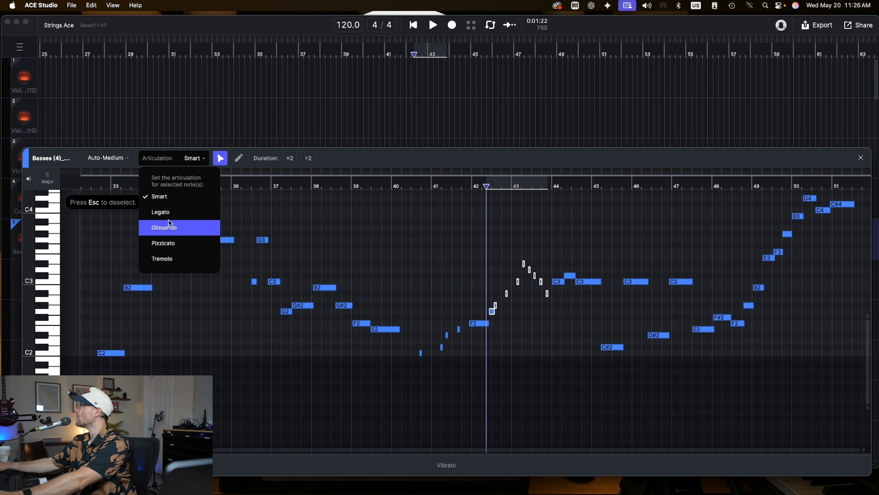
click(184, 243)
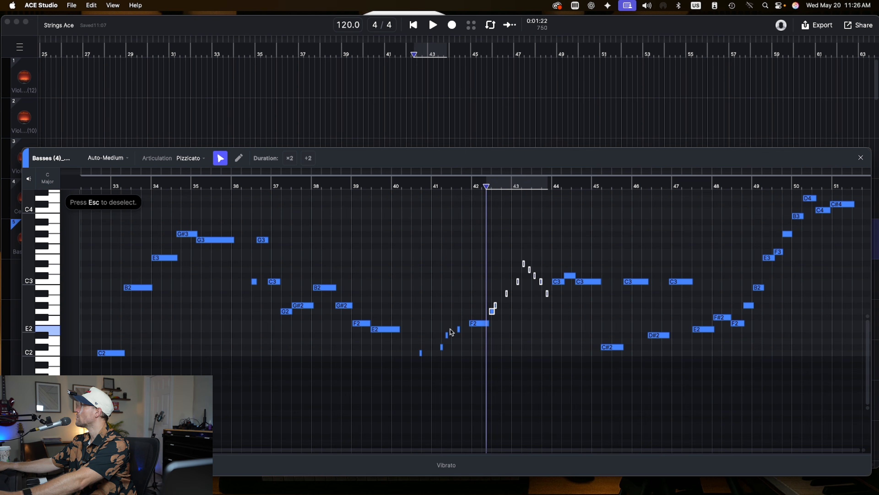
- Set the articulation of the F2 bass note at bar 42 to Tremolo
click(485, 325)
click(194, 158)
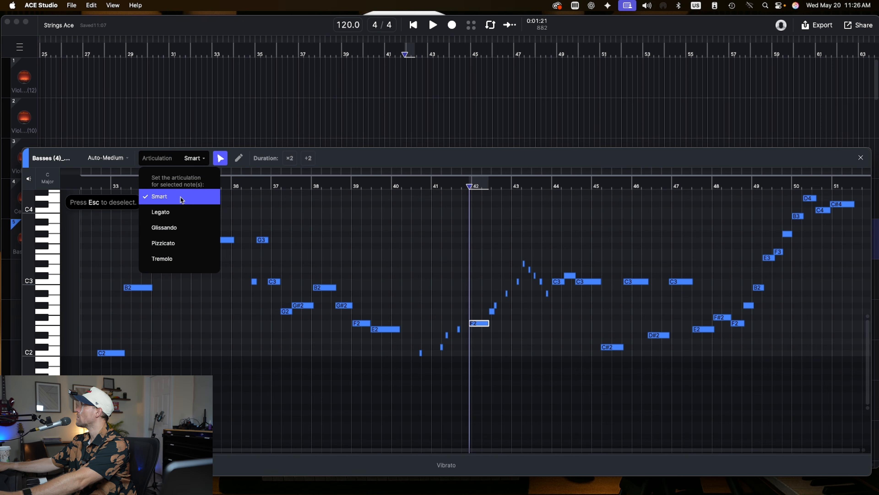
click(187, 259)
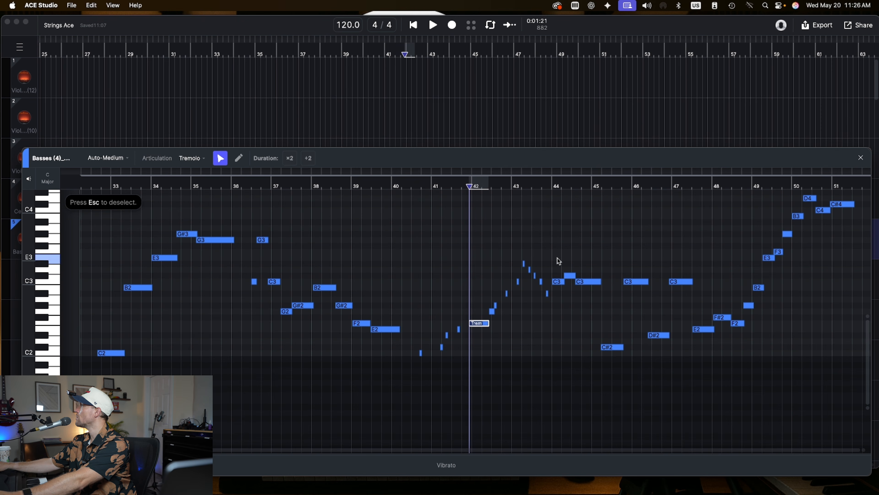
- Select the bass notes from bar 44 to bar 51 and set their articulation to Legato
drag(556, 250, 696, 299)
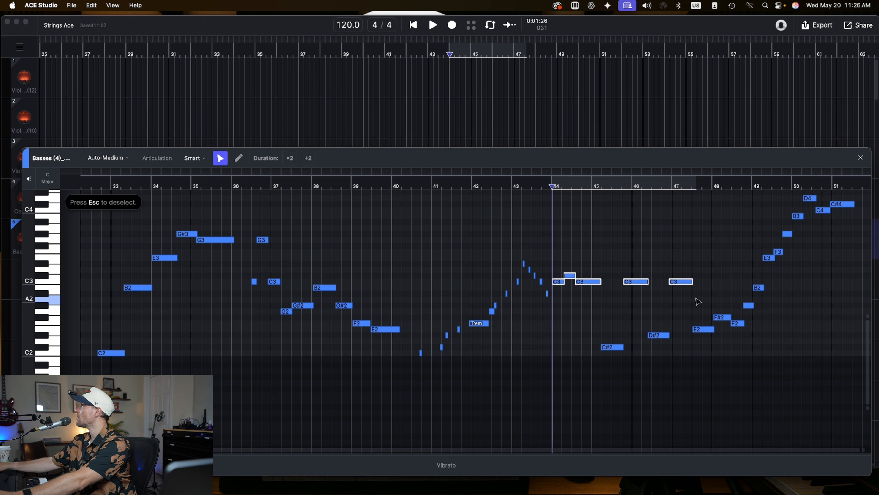
scroll(752, 310, up, 3)
click(561, 232)
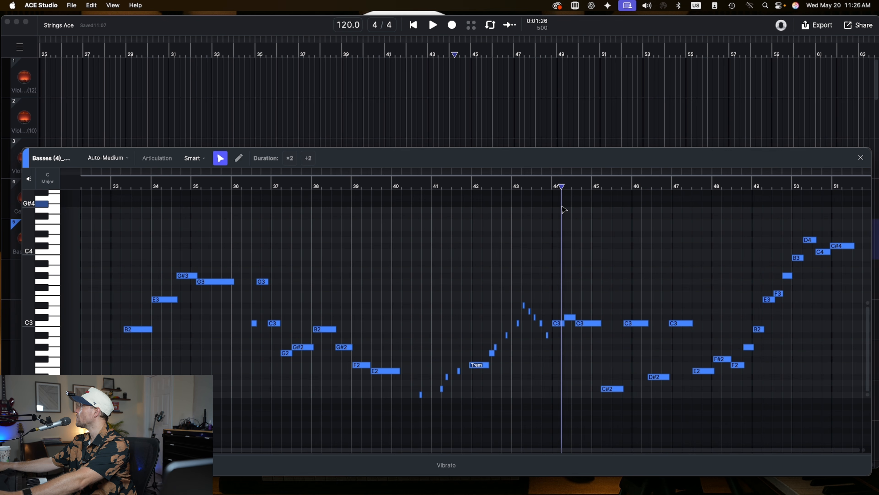
drag(555, 212, 858, 412)
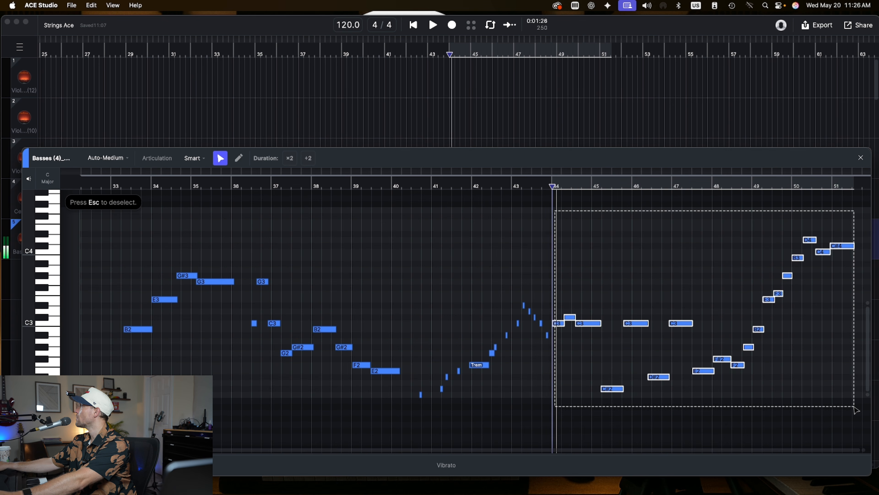
click(158, 159)
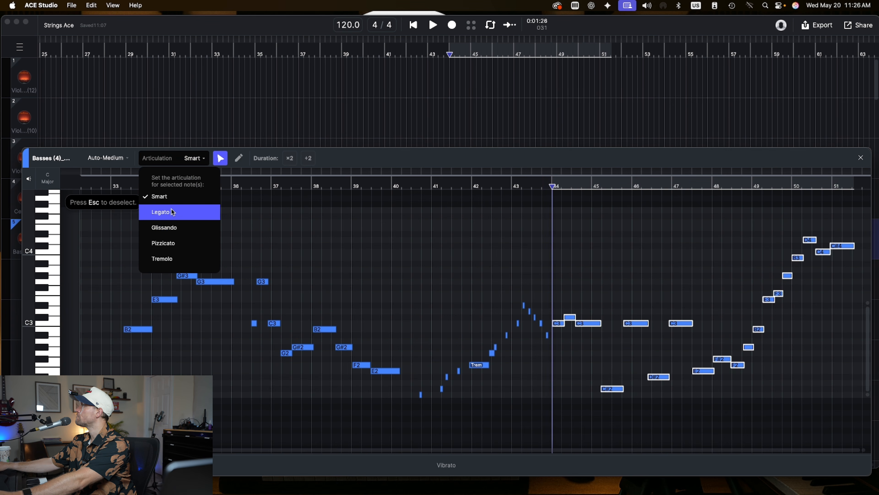
click(178, 217)
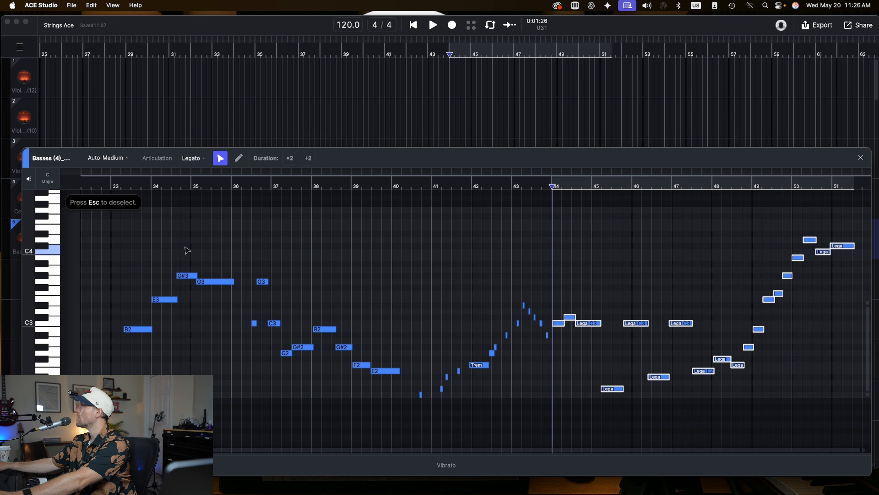
- Select the bass notes from bar 33 to bar 40 and set their articulation to Legato
drag(104, 222, 402, 407)
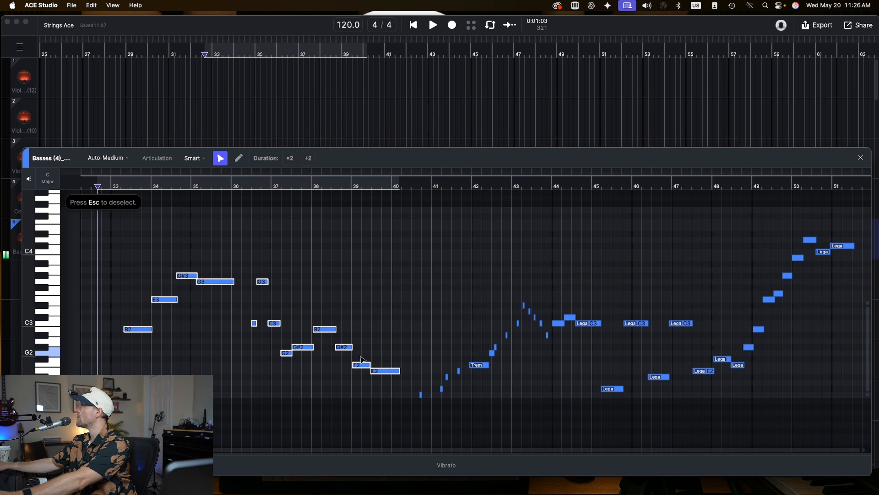
click(165, 159)
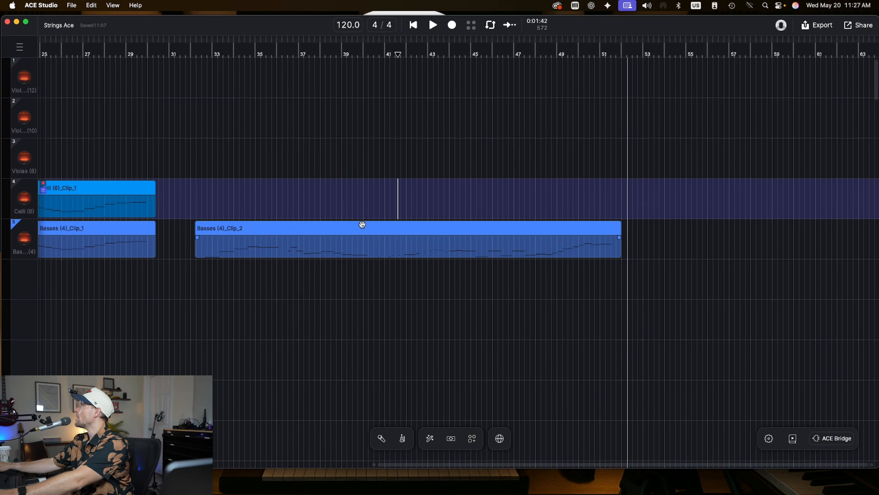
double_click(361, 226)
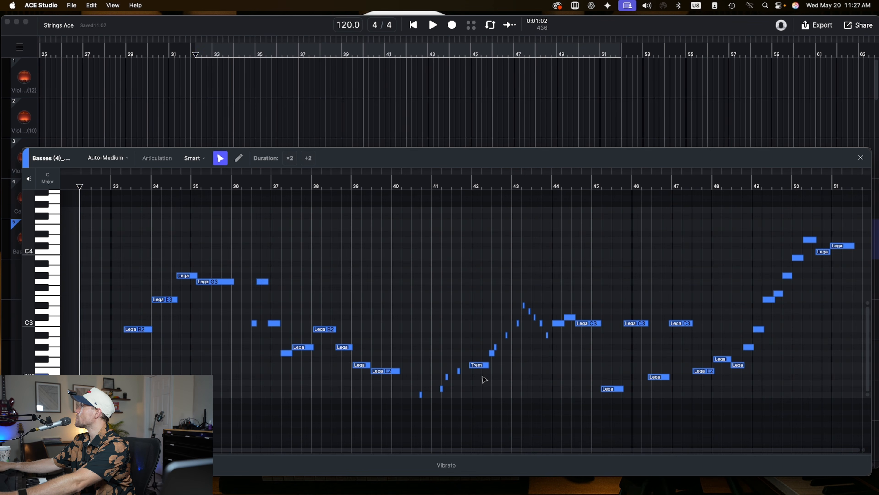
- Change the F2 bass note at bar 42 from Tremolo to Pizzicato
click(481, 366)
click(185, 153)
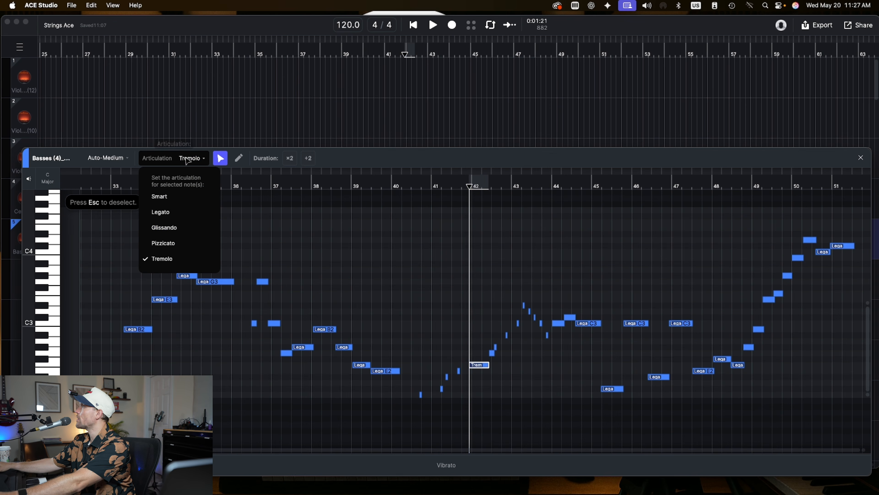
click(185, 244)
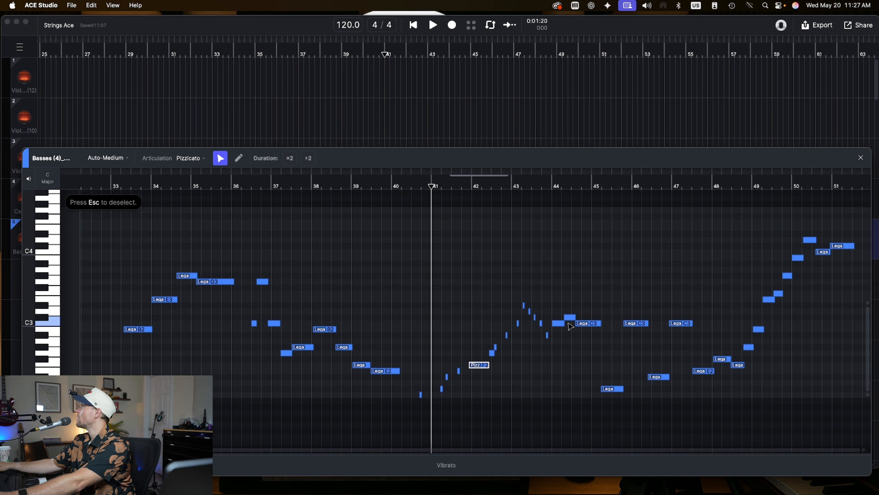
click(560, 323)
click(569, 317)
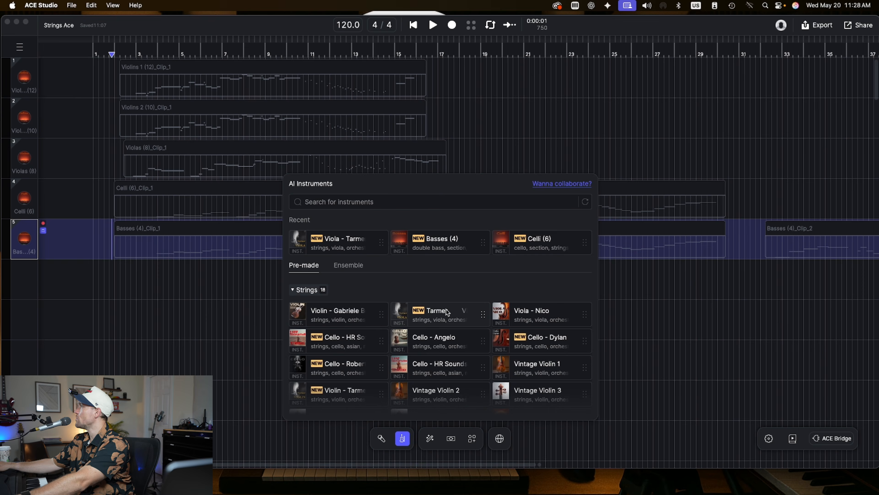
- Add a Viola - Tarmen solo string track and open its recorded clip in the note editor
drag(447, 312, 117, 309)
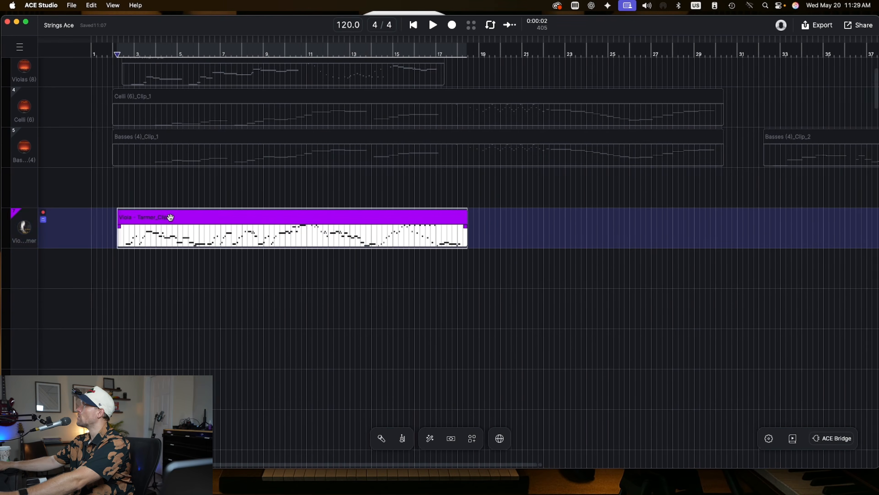
double_click(171, 216)
scroll(439, 266, up, 3)
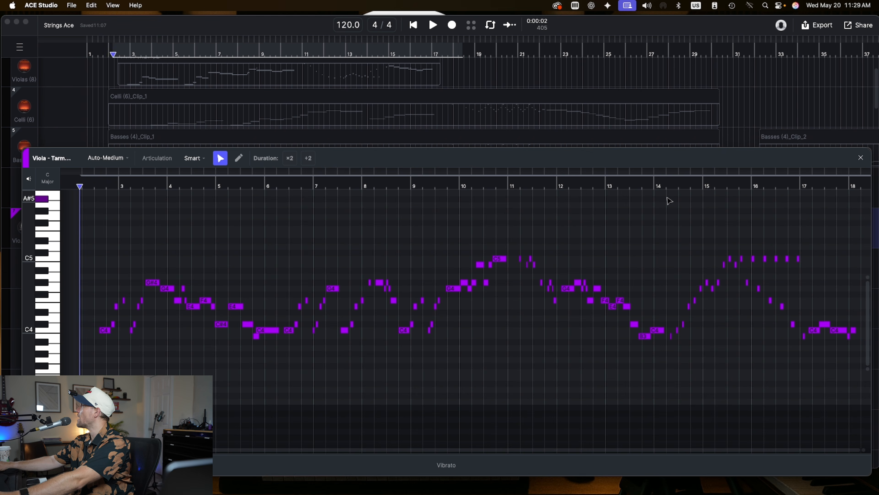
- Set the solo viola notes from bar 14 to bar 18 to Pizzicato, then close the note editor
drag(669, 203, 806, 380)
click(173, 159)
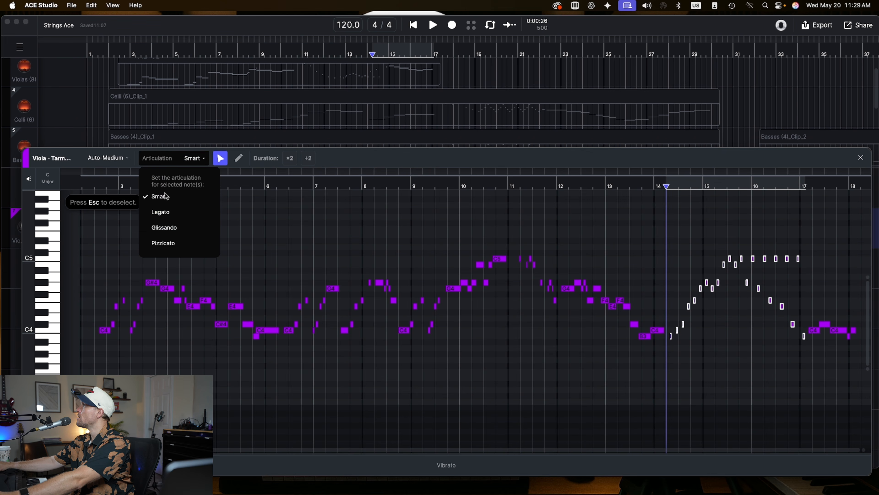
click(178, 243)
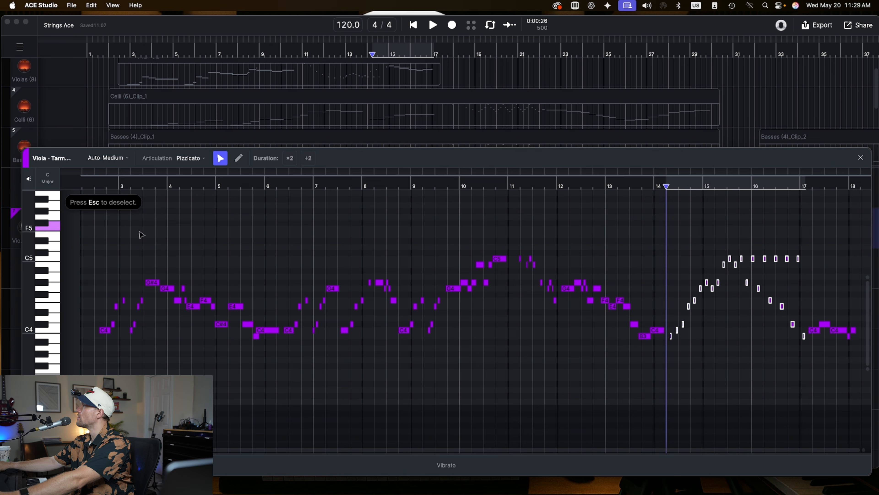
click(102, 186)
click(858, 161)
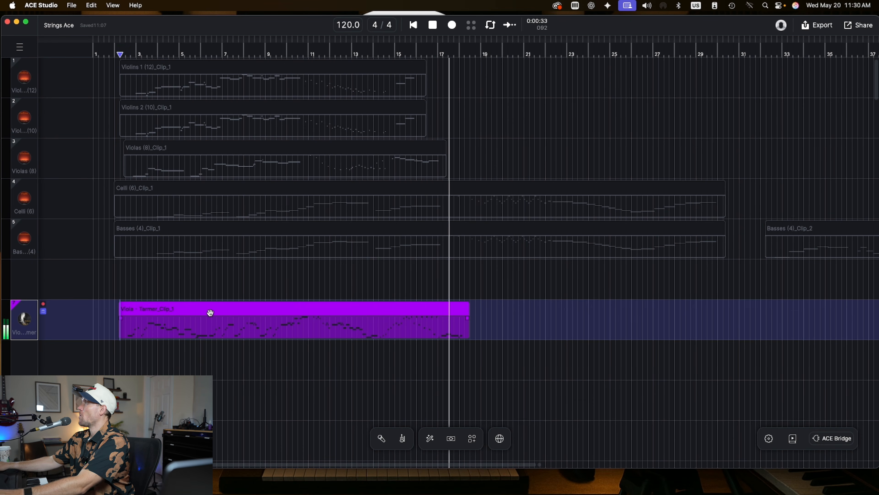
- Record a second solo viola take from bar 22 to about bar 36
key(space)
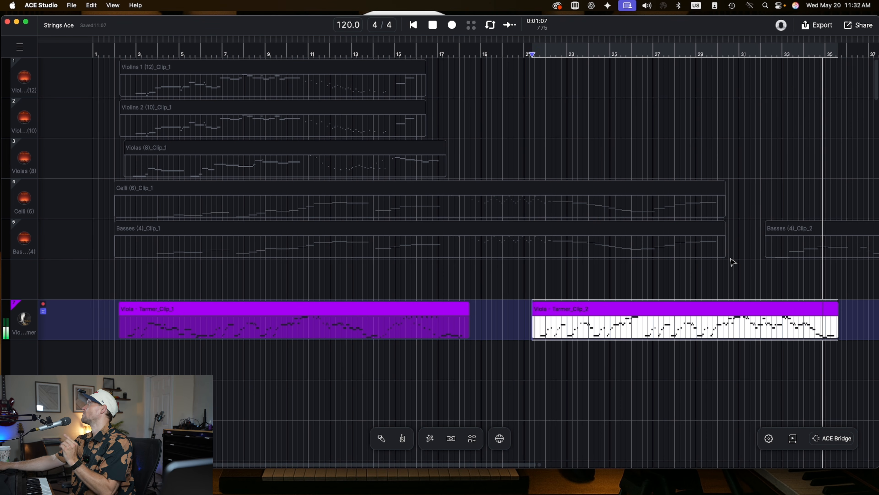
key(space)
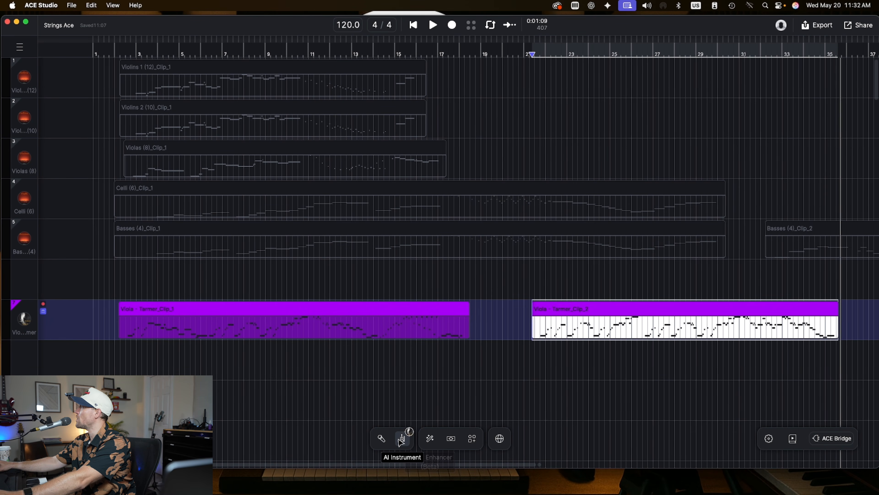
- Add a Cello - HR Sounds 2 solo string track from the AI Instruments library
click(407, 435)
click(429, 437)
click(627, 217)
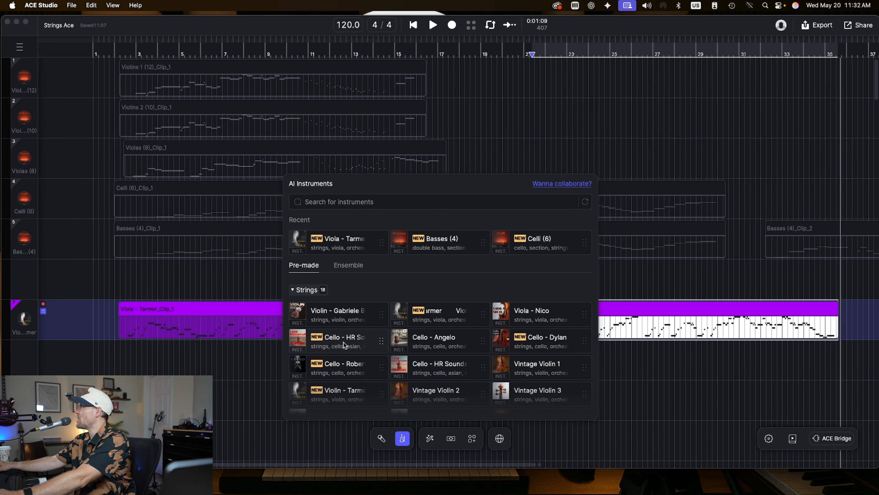
drag(345, 345, 119, 369)
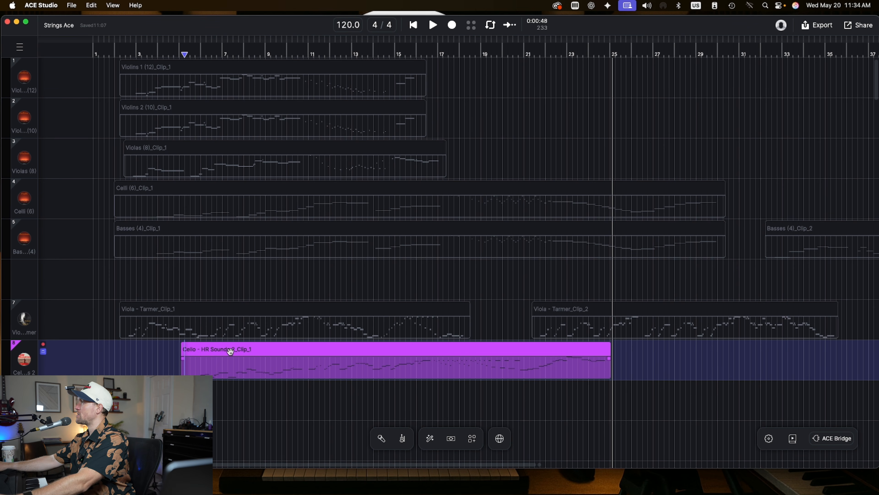
- Add a Cello - Dylan track, remove its empty clip, and move the recorded cello clip onto it
click(277, 352)
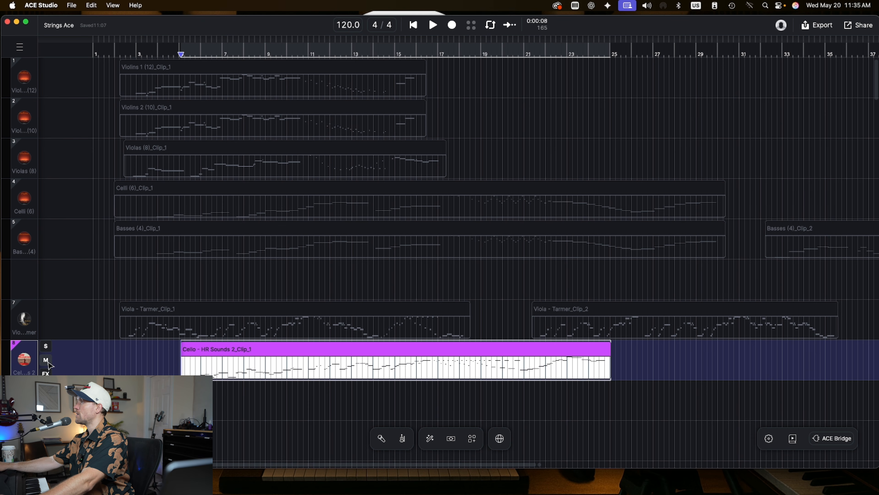
click(403, 439)
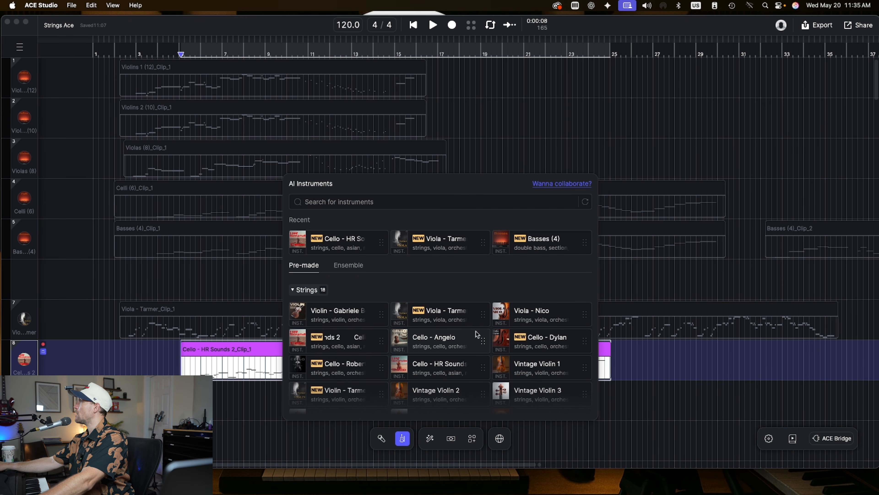
mouse_move(294, 362)
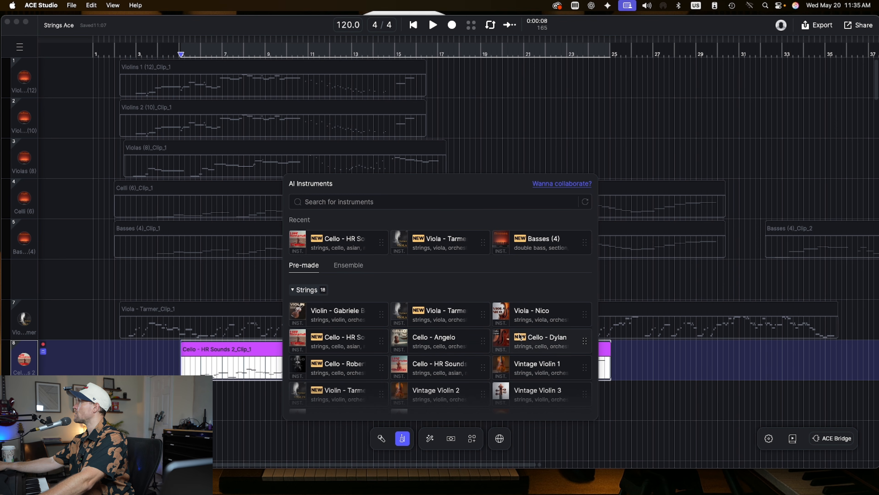
drag(527, 338, 216, 415)
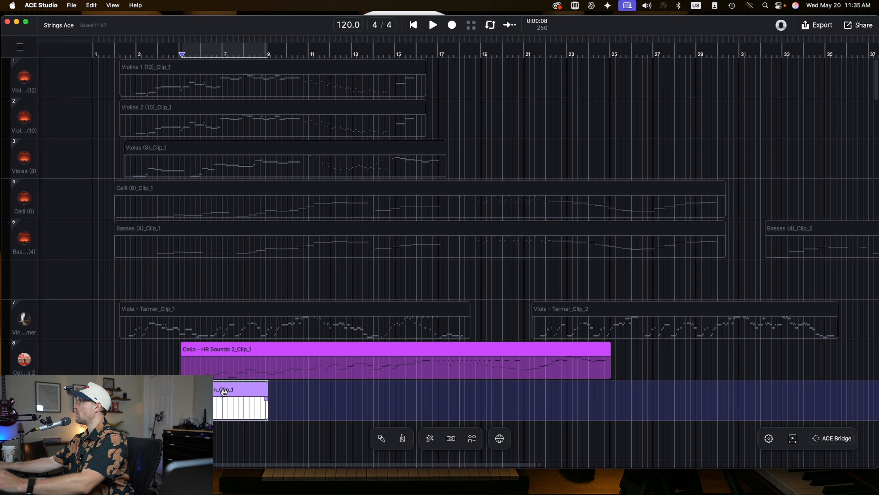
key(BackSpace)
click(220, 350)
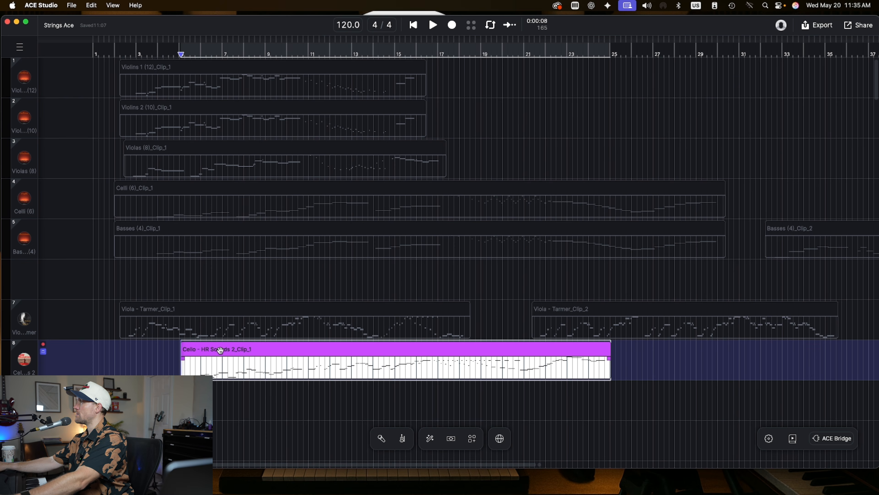
drag(220, 350, 217, 392)
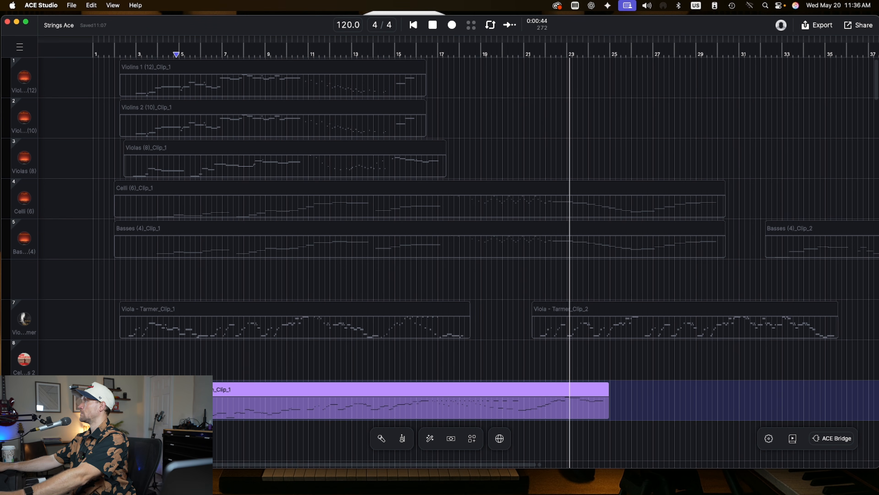
- Switch the recorded cello part to the Cello - Robert Willes instrument and open its clip in the note editor
scroll(459, 263, down, 5)
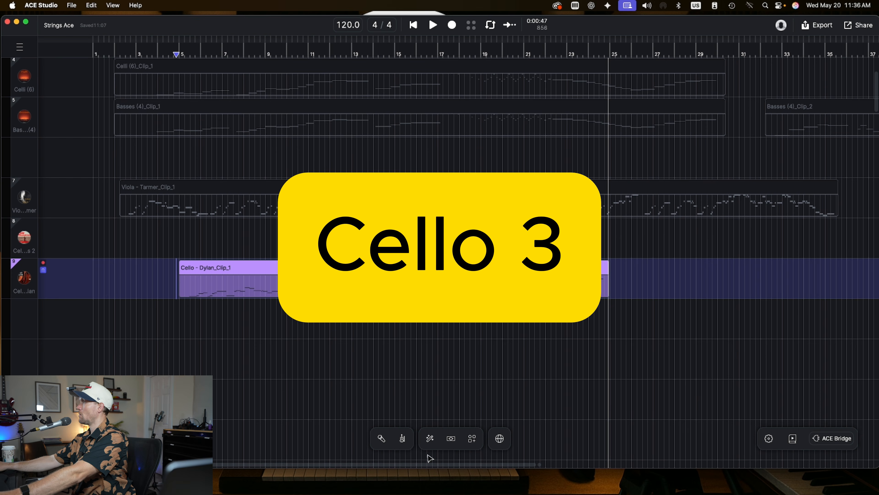
click(402, 438)
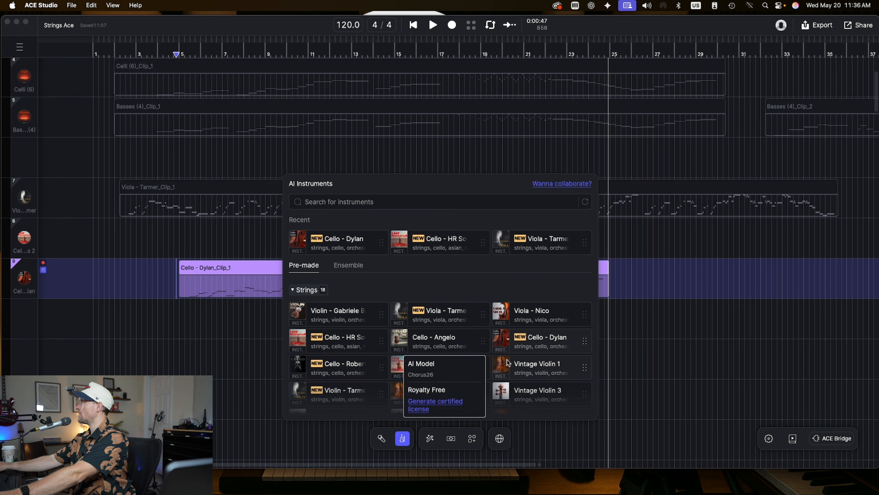
click(341, 370)
double_click(233, 314)
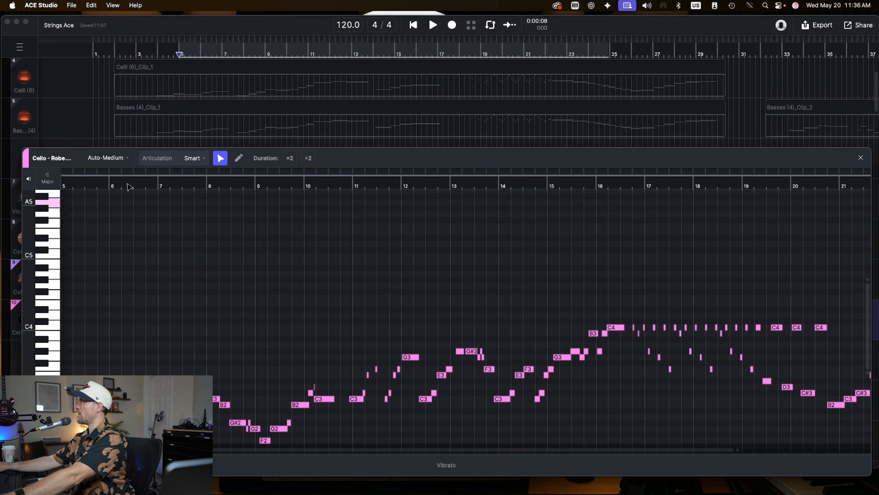
- Review the articulation options for new notes, close the note editor, and play back the arrangement
click(187, 158)
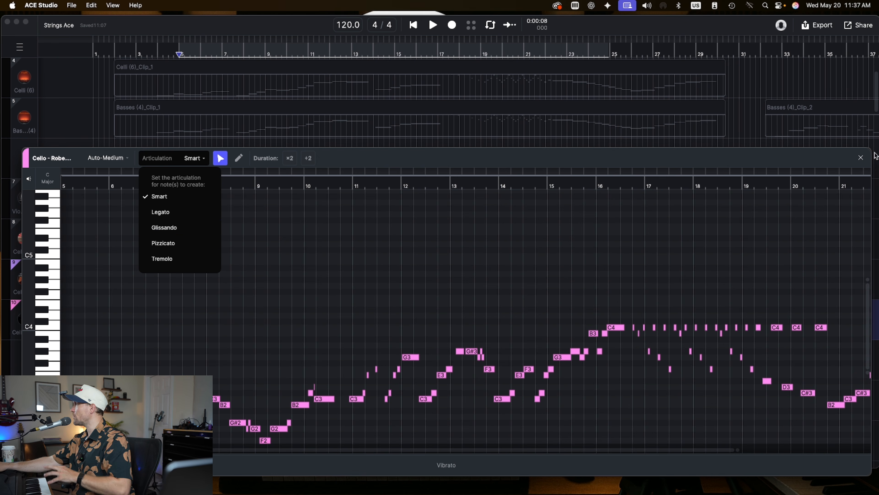
click(862, 157)
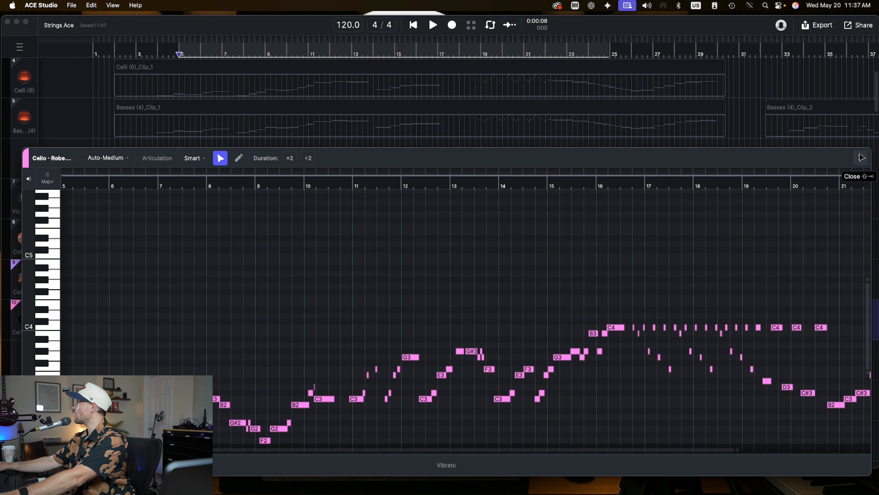
click(862, 158)
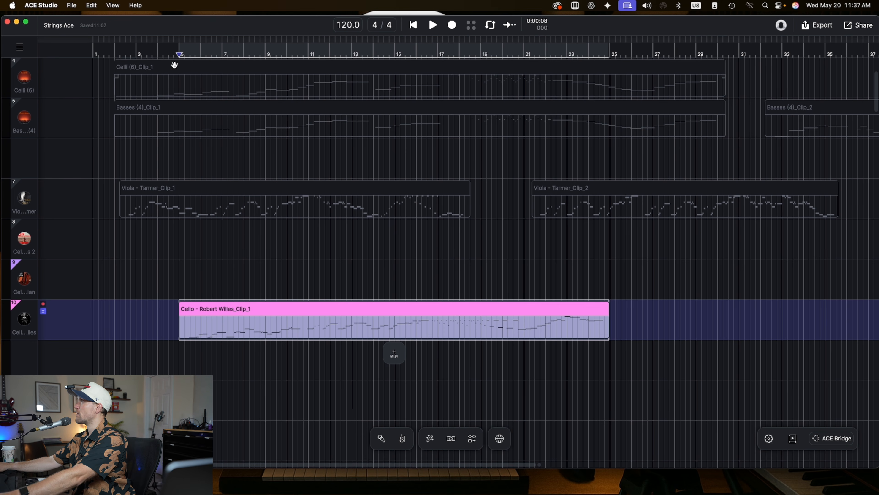
key(space)
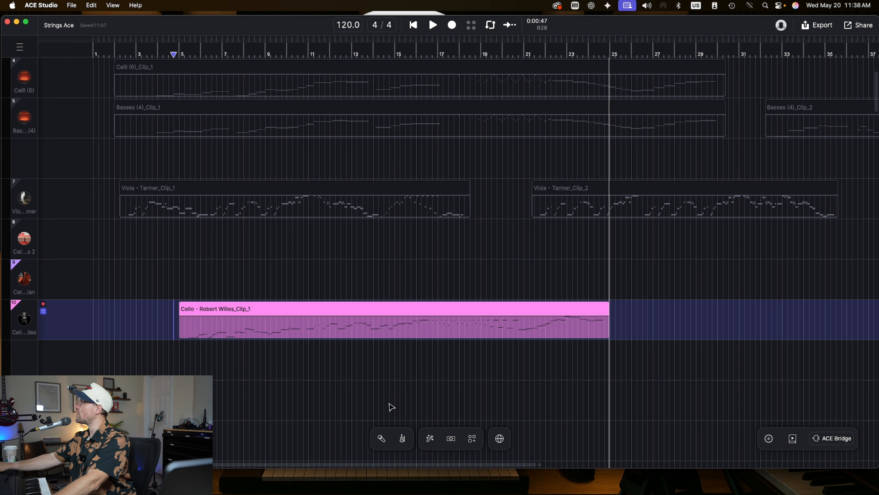
- Add a Violin - Tarmen solo track by placing the instrument at bar 5 below the cello track
click(402, 439)
scroll(349, 352, down, 3)
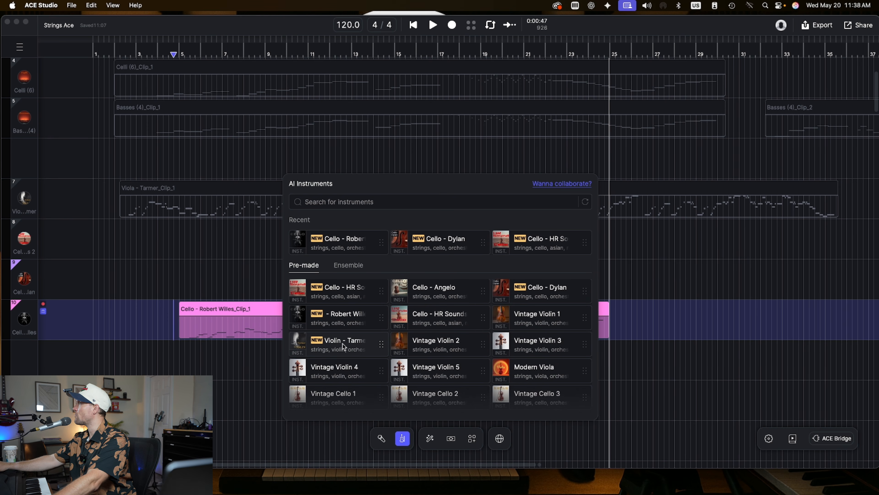
drag(343, 343, 178, 364)
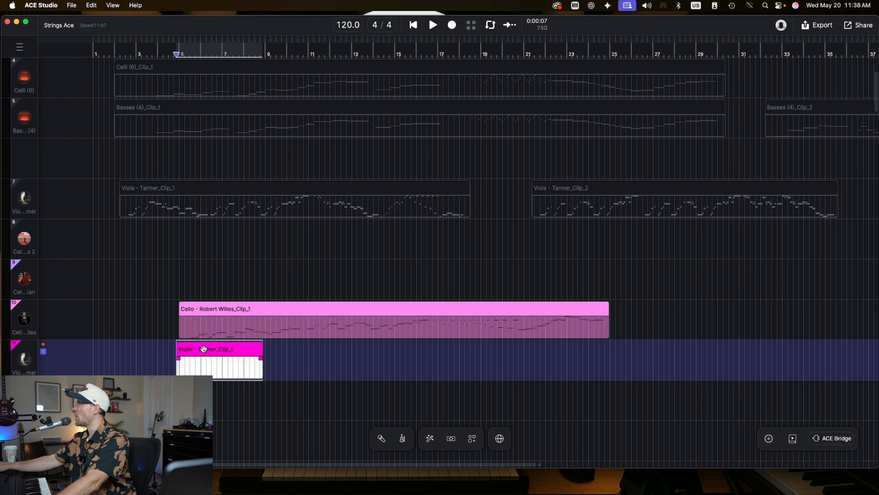